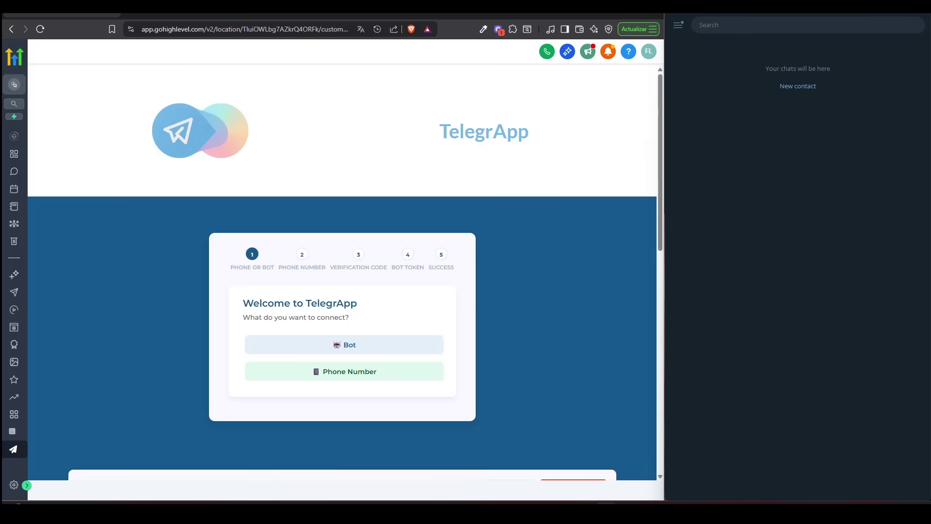
- Find the BotFather chat in Telegram and start a conversation with it
click(716, 25)
text(botfather)
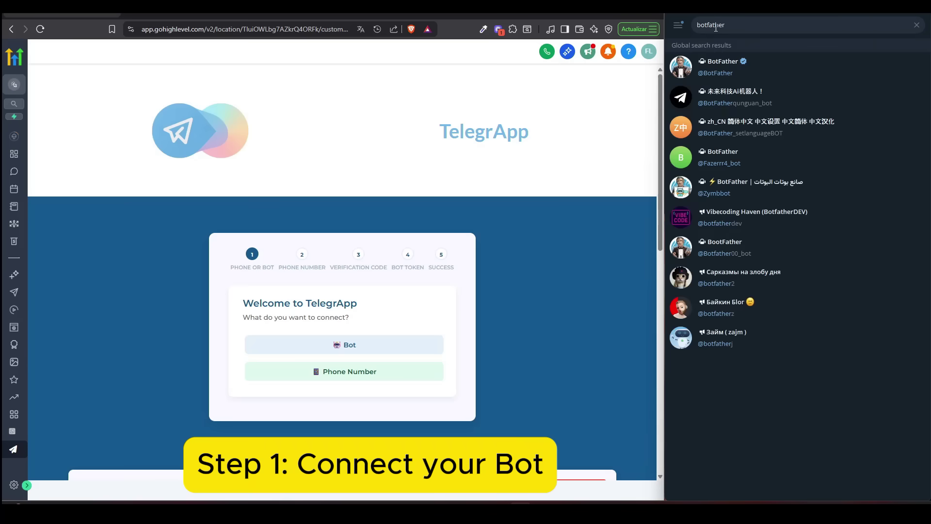
click(716, 70)
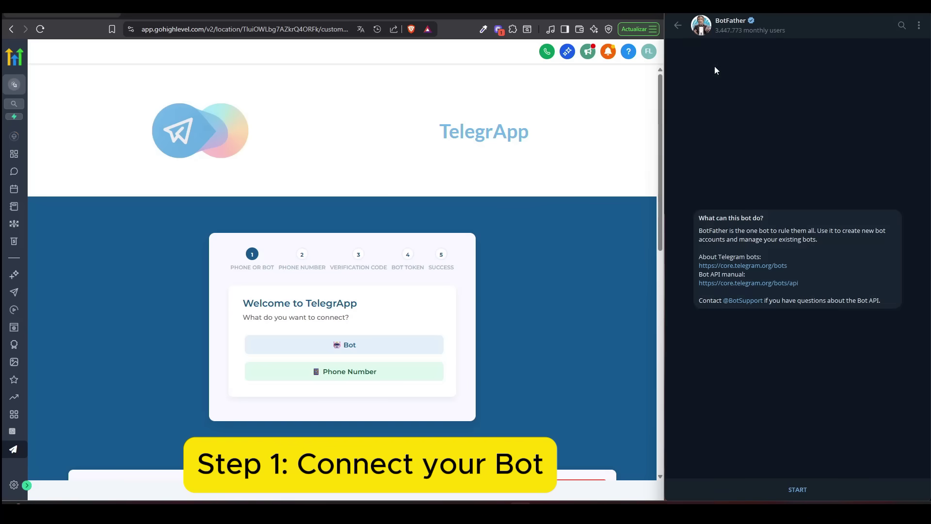
click(798, 490)
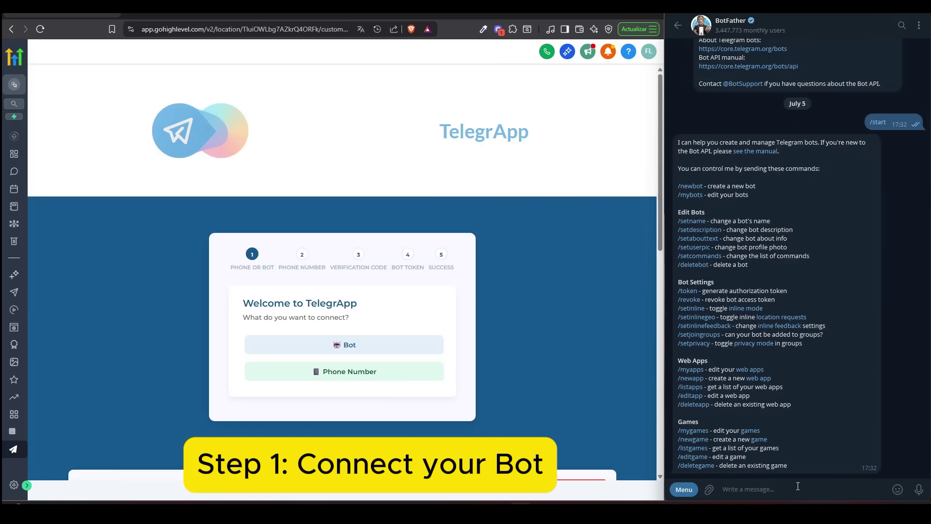
- Create a new bot named TelegrappDemo with username TelegrappDemo_bot via /newbot
click(692, 188)
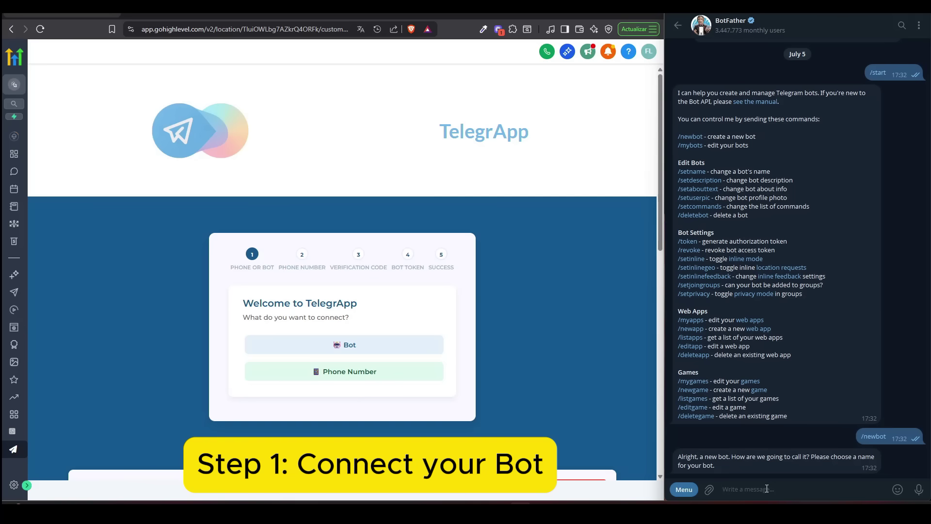
text(TelegrappDemo)
key(Return)
text(Tel)
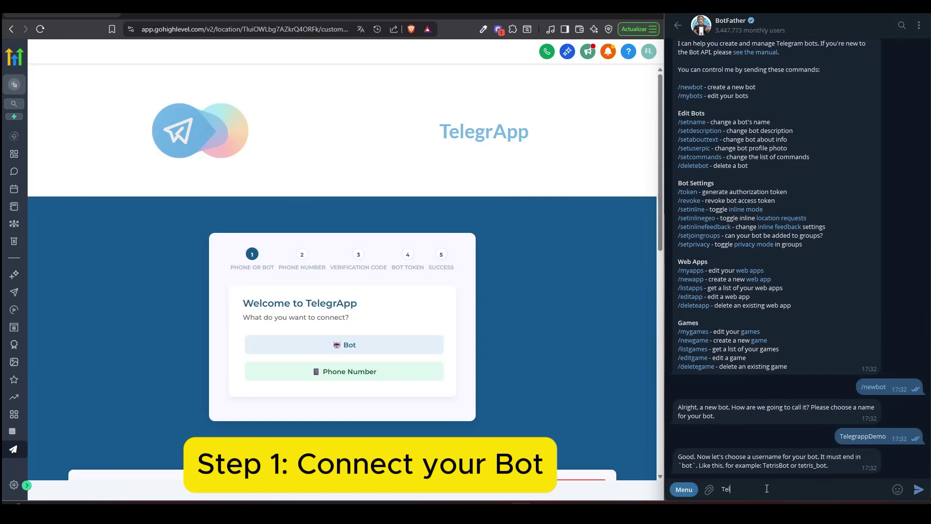
text(egrappDemo)
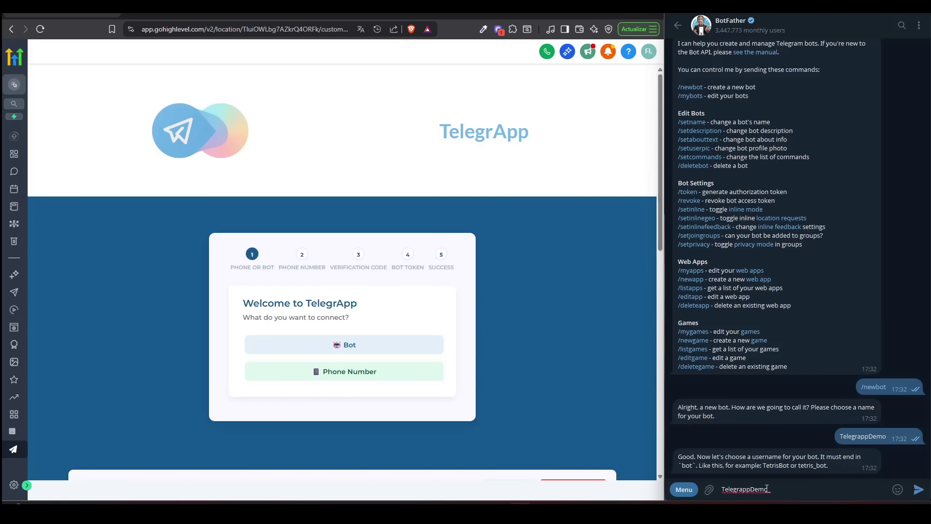
text(_bot)
key(Return)
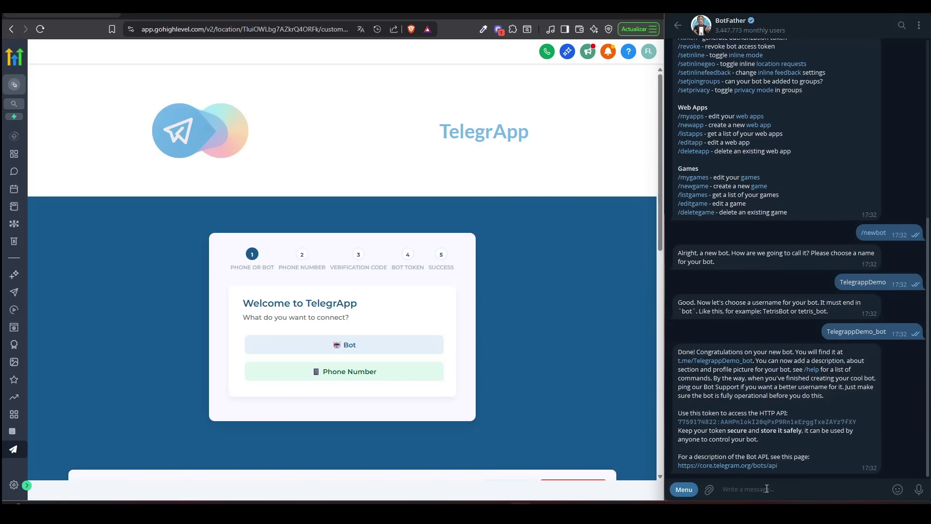
- Copy the BotFather access token and connect it as a Bot in the TelegrApp wizard
drag(858, 421, 680, 427)
key(ctrl+c)
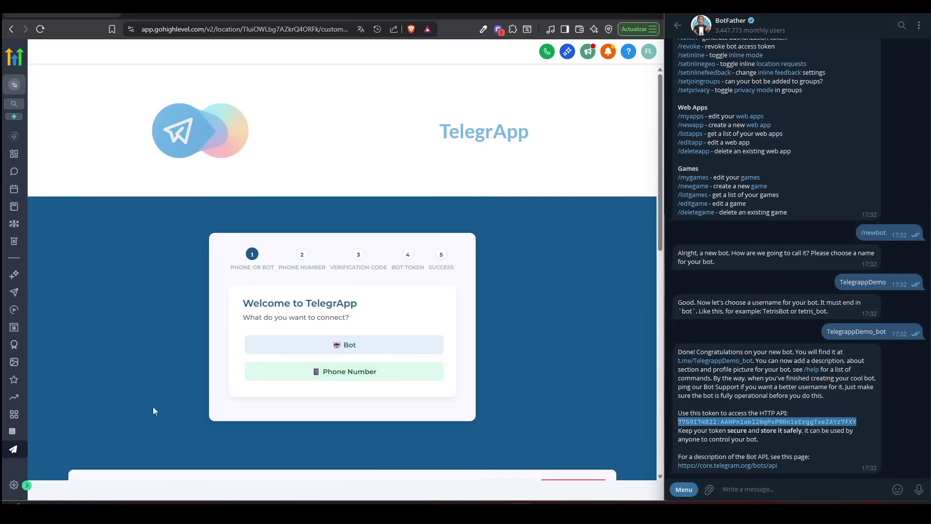
click(328, 344)
click(328, 344)
key(ctrl+v)
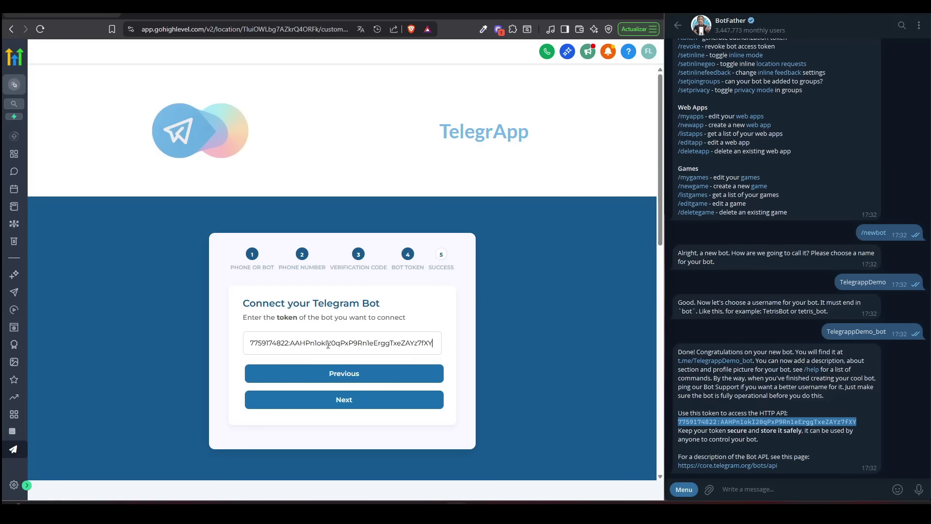
click(337, 402)
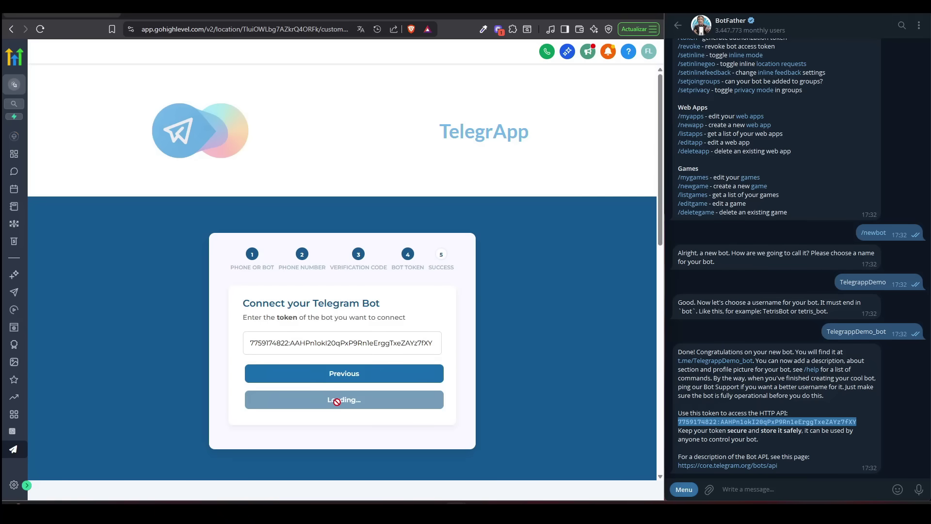
- Refresh Device Information so the bot shows as Connected
scroll(403, 366, down, 4)
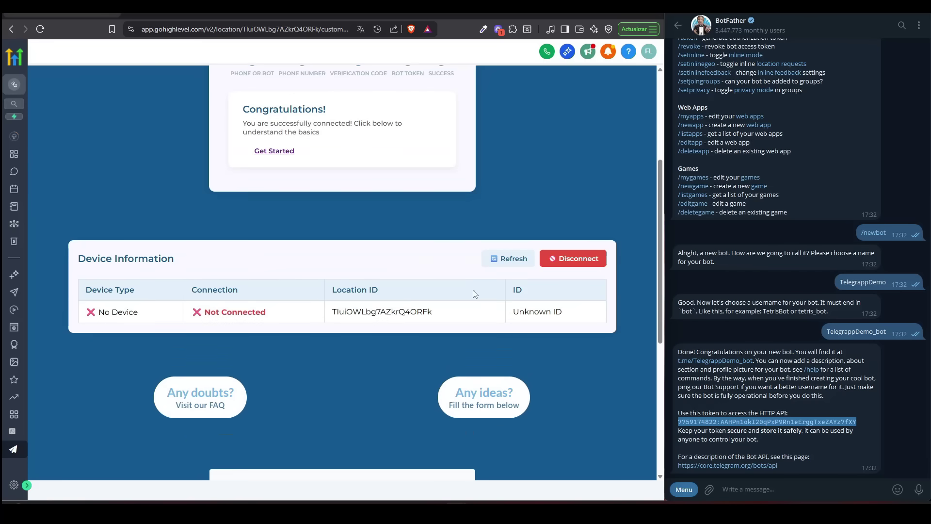
click(502, 260)
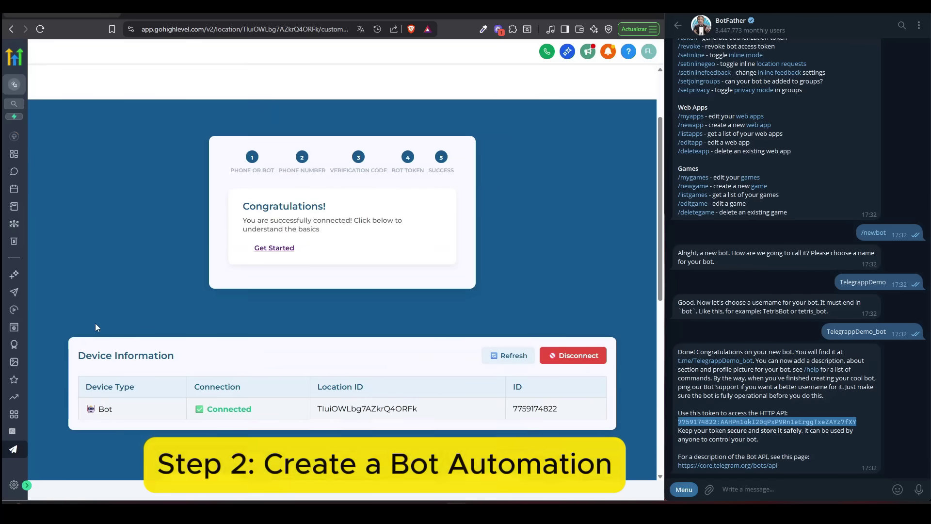
click(14, 309)
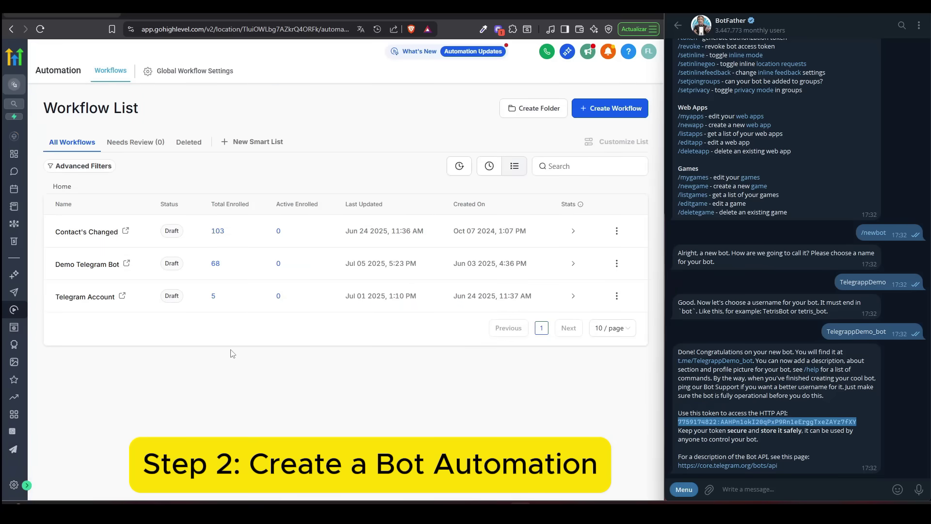
- Open the Demo Telegram Bot workflow full screen and pan the diagram into view
click(73, 265)
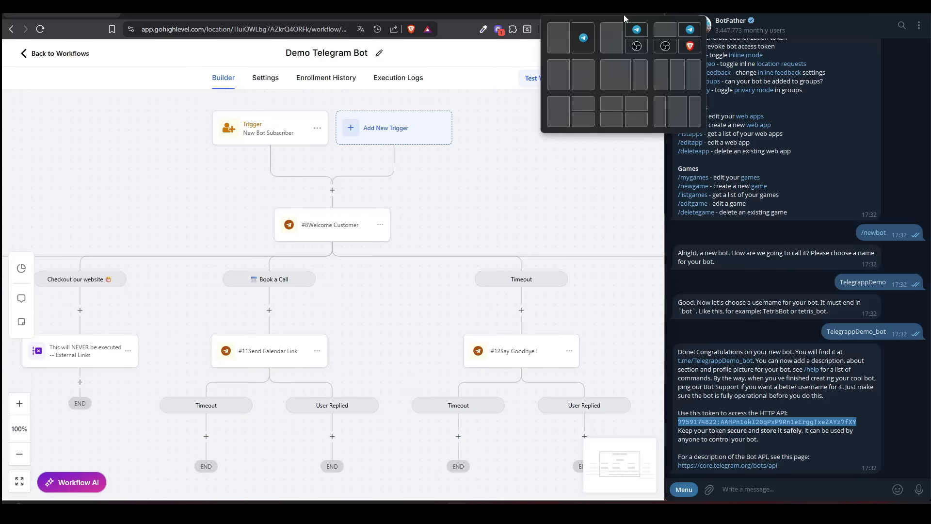
click(623, 15)
drag(372, 349, 514, 375)
drag(280, 228, 345, 225)
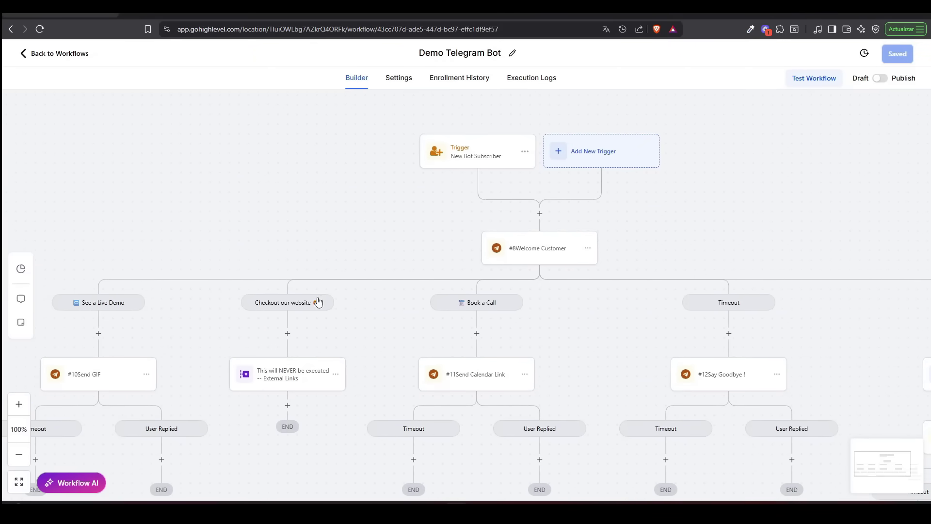
- Rename the New Bot Subscriber trigger to /Start and save the workflow
click(470, 161)
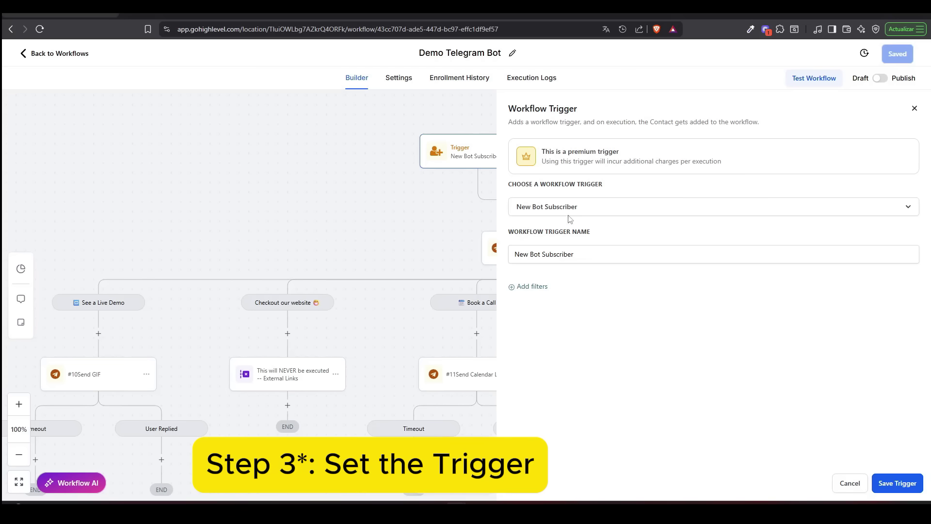
drag(575, 254, 513, 251)
text(/Start)
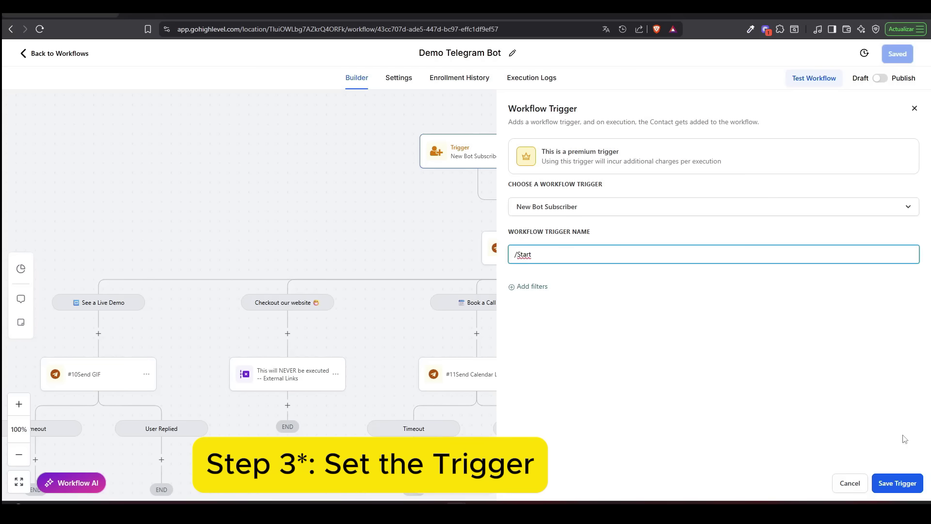
click(897, 483)
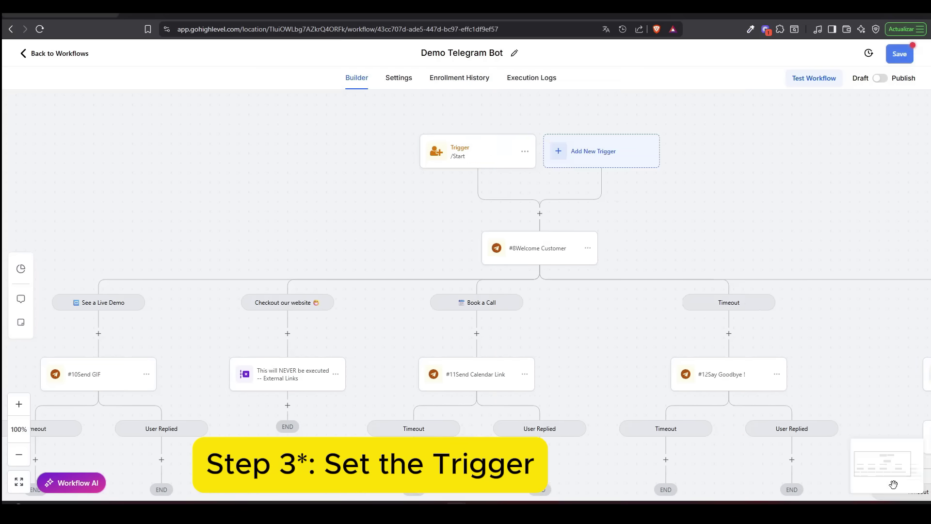
scroll(634, 247, down, 2)
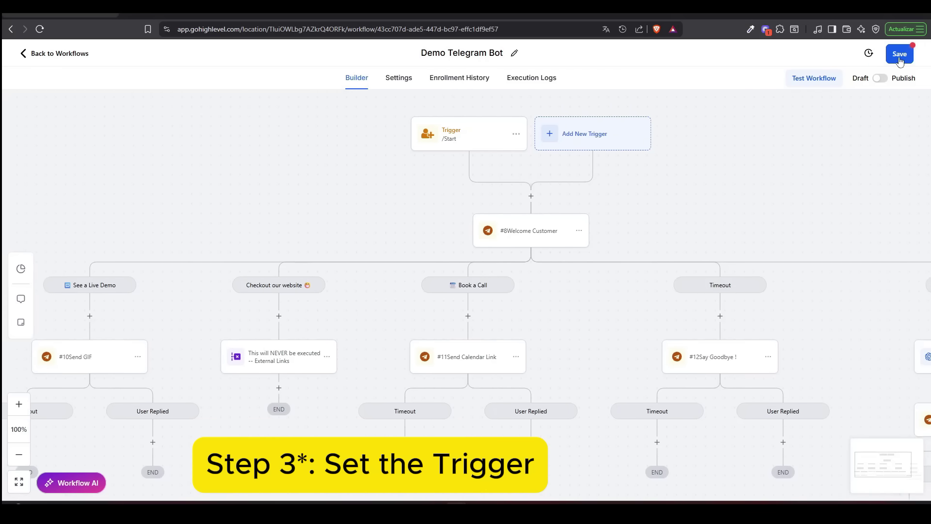
key(ctrl+s)
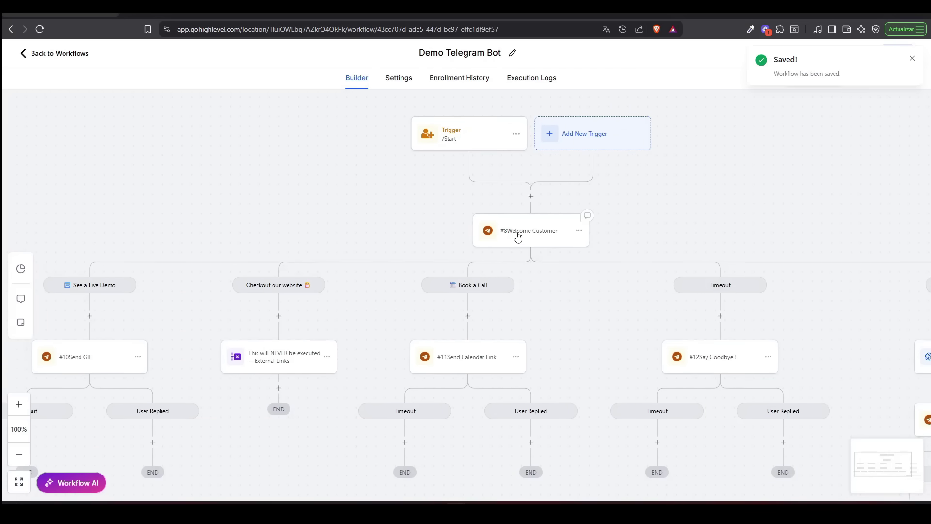
- Review the Welcome Customer message settings, including its timeout explanation
click(517, 241)
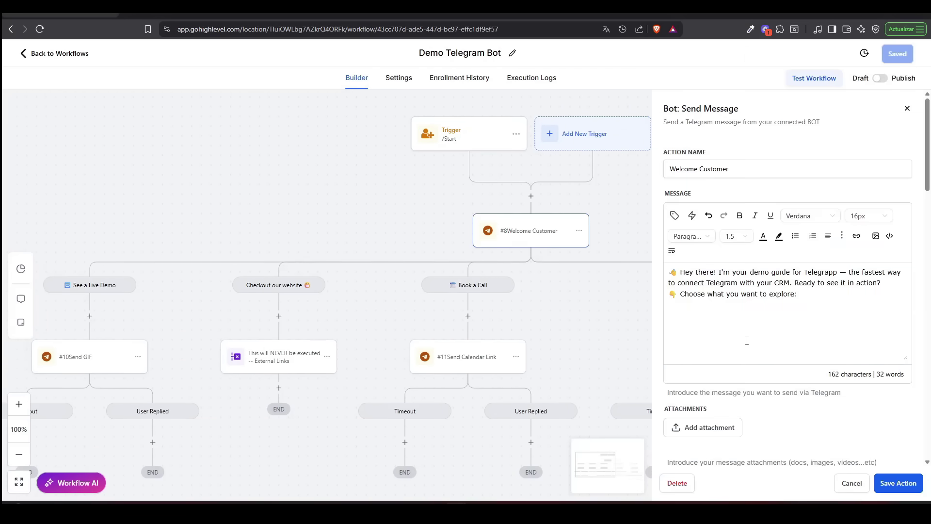
scroll(800, 291, down, 4)
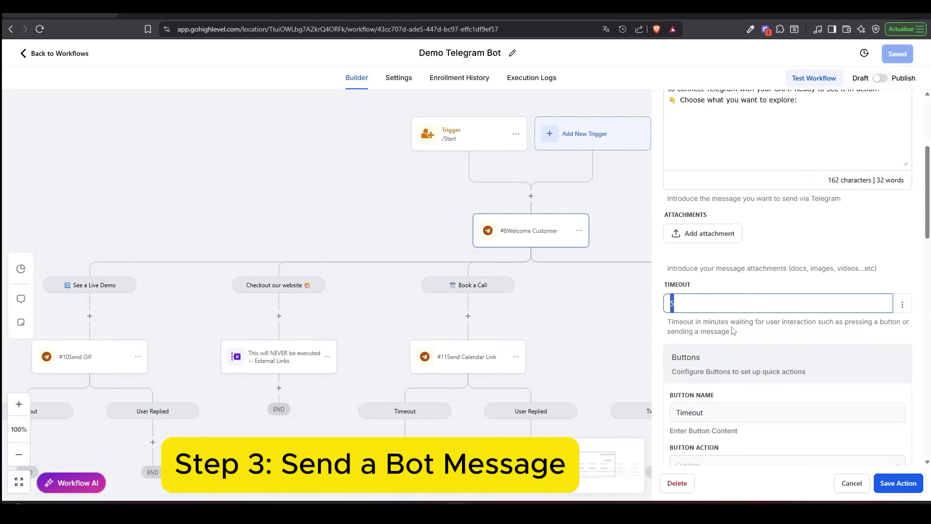
scroll(721, 219, down, 3)
drag(734, 189, 661, 181)
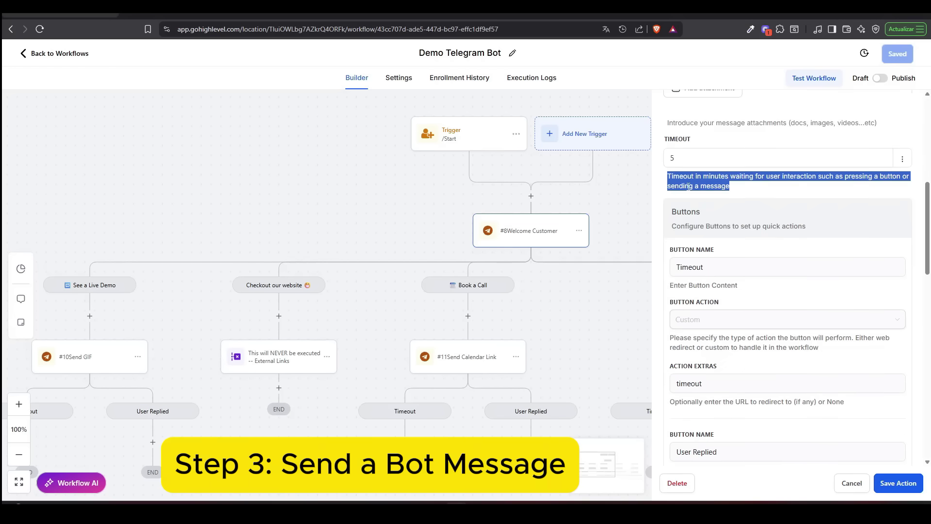
click(751, 192)
scroll(684, 167, down, 1)
scroll(720, 213, down, 1)
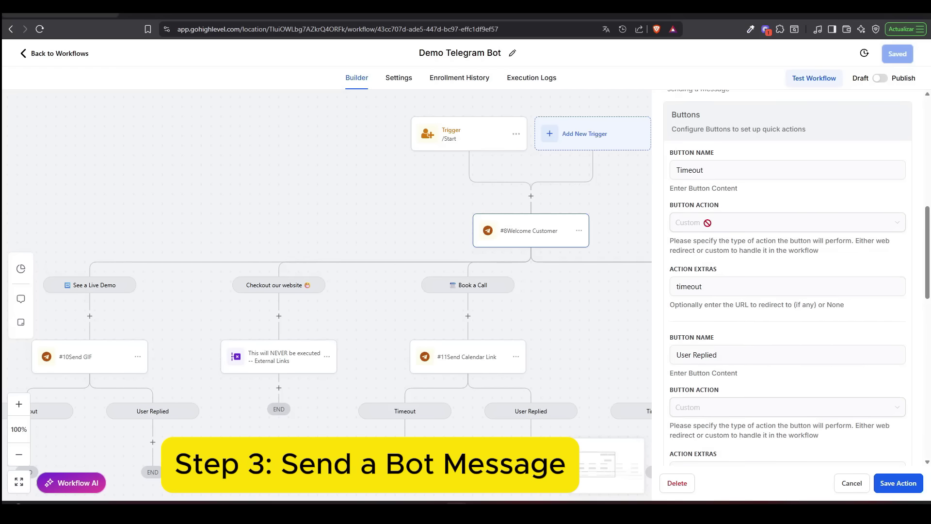
scroll(710, 221, down, 4)
scroll(720, 234, down, 3)
drag(744, 200, 655, 202)
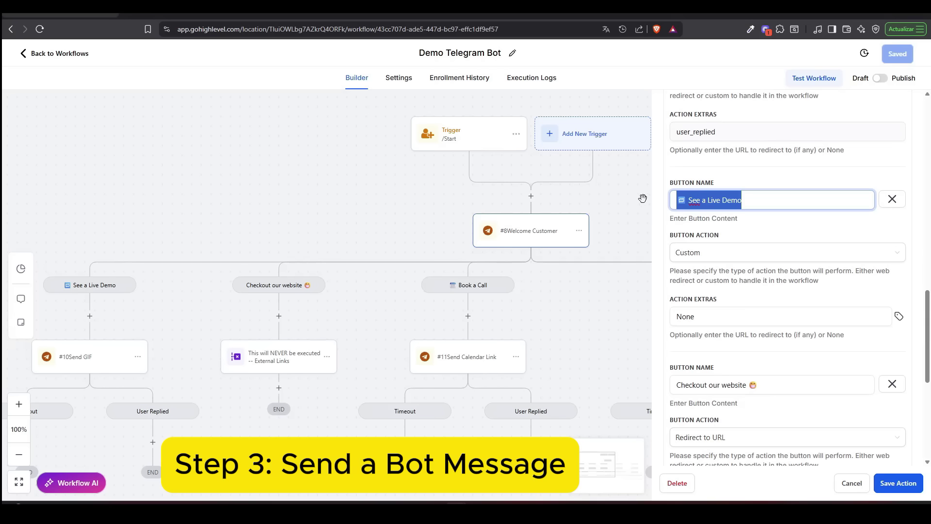
- Check that the See a Live Demo button keeps None as its action extra
click(702, 253)
click(692, 294)
drag(704, 316, 658, 314)
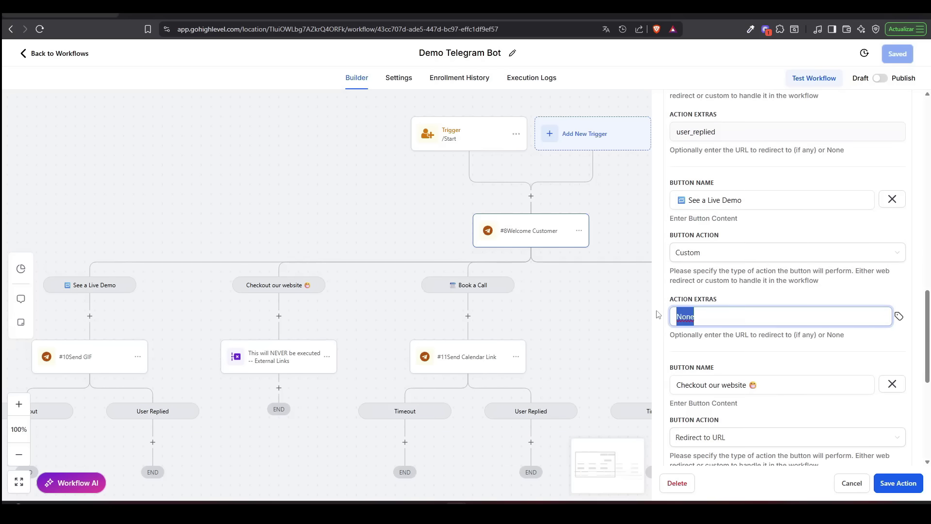
click(805, 347)
scroll(813, 345, down, 2)
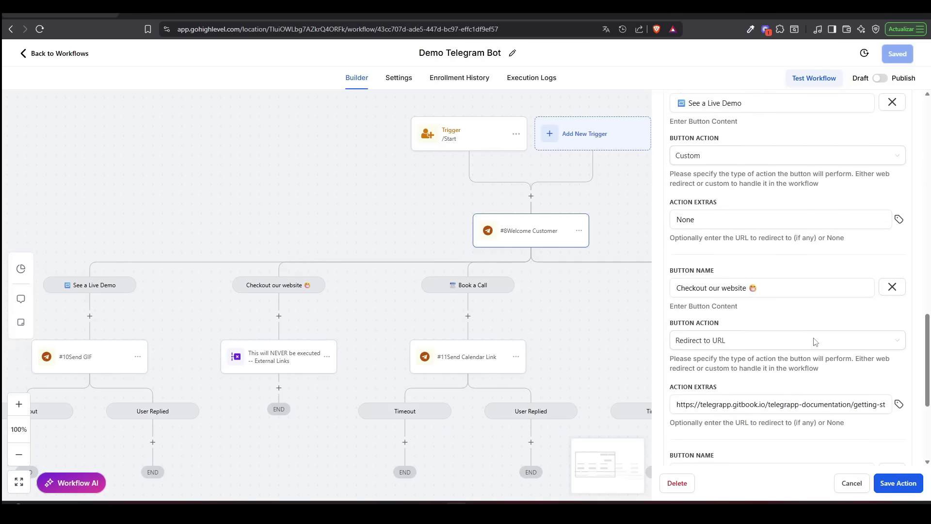
- Keep Checkout our website as Redirect to URL, then save the action and workflow
click(771, 292)
scroll(770, 292, down, 1)
click(730, 296)
click(713, 315)
scroll(740, 285, down, 1)
click(879, 303)
key(End)
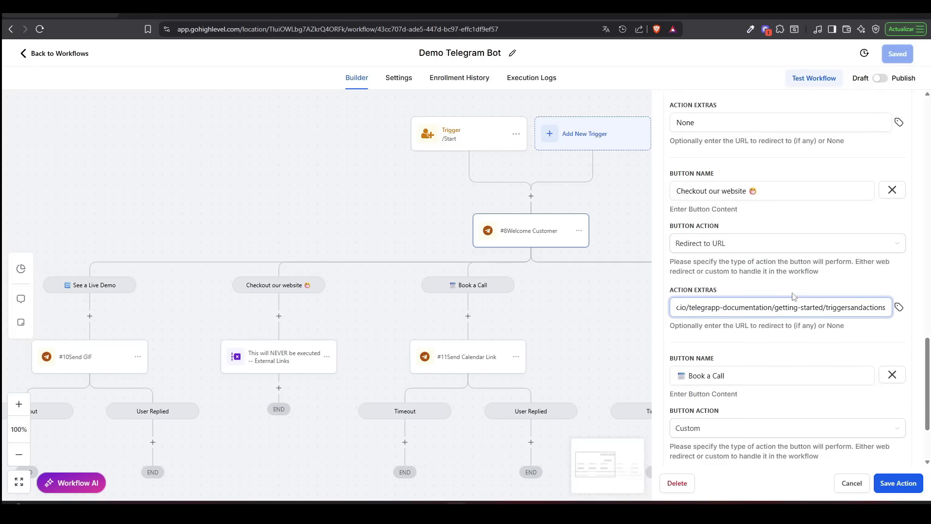
scroll(785, 295, down, 1)
scroll(757, 305, down, 1)
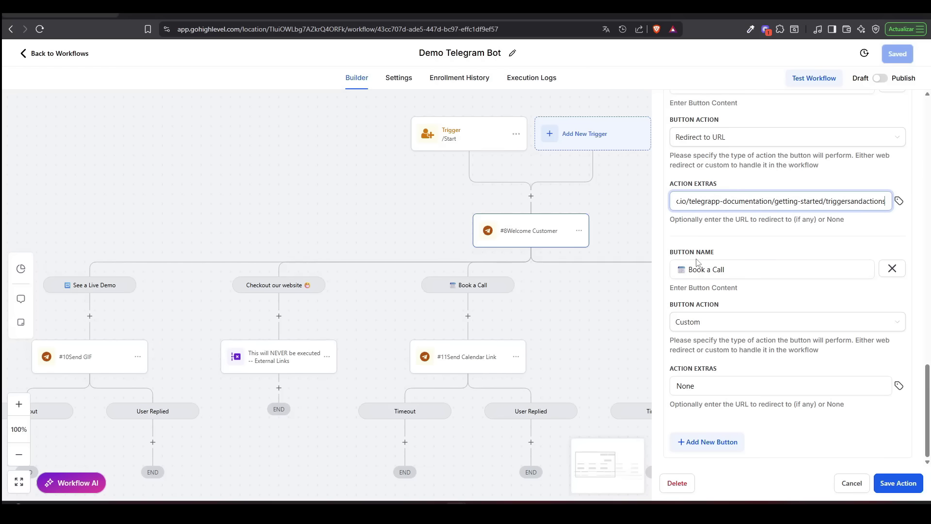
click(905, 486)
click(899, 54)
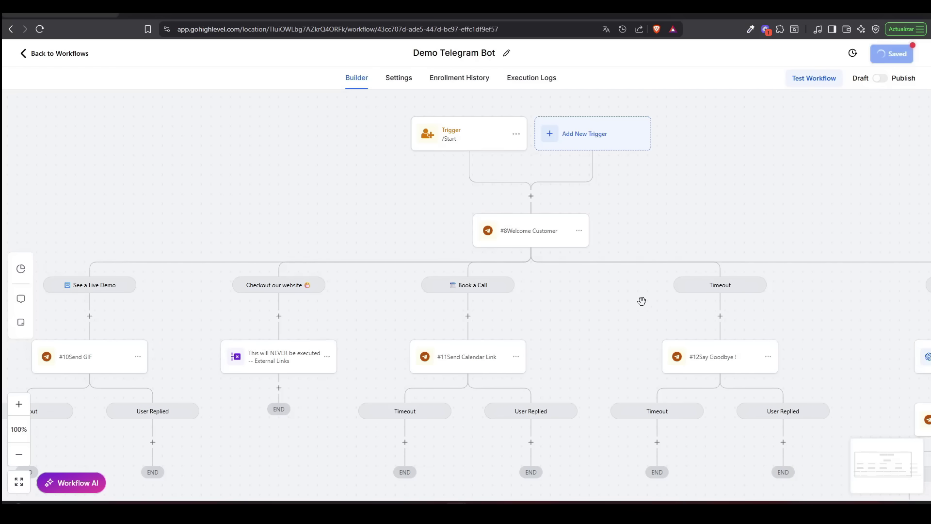
drag(561, 350, 746, 297)
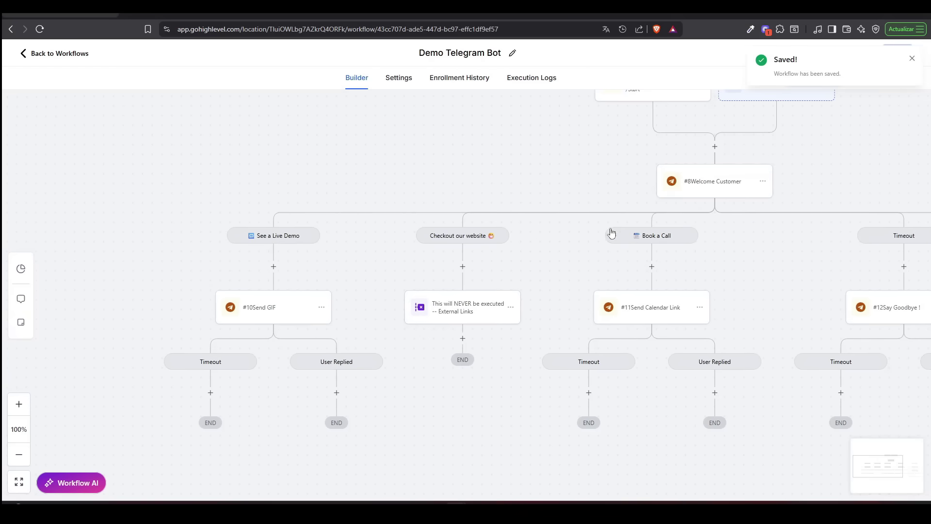
click(262, 316)
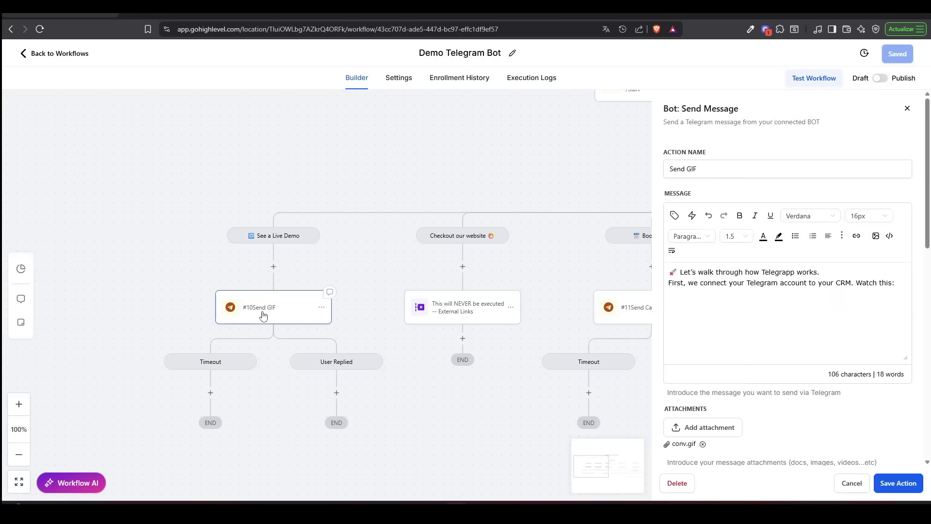
scroll(801, 361, down, 1)
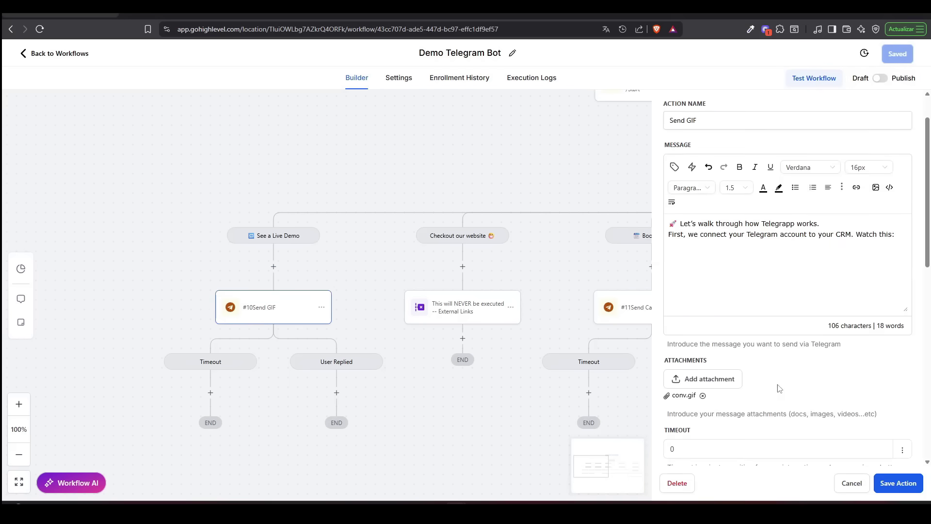
drag(672, 396, 699, 397)
scroll(788, 398, down, 2)
drag(678, 352, 654, 358)
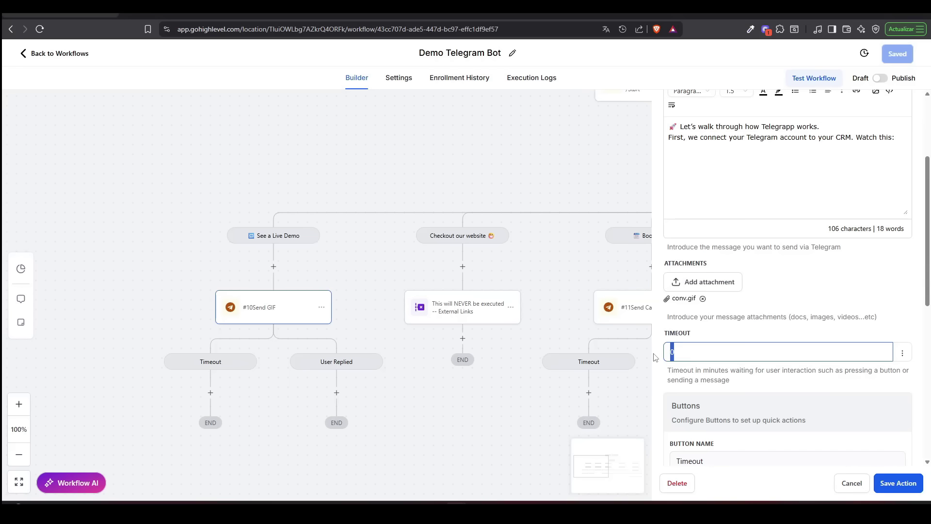
drag(750, 386, 667, 374)
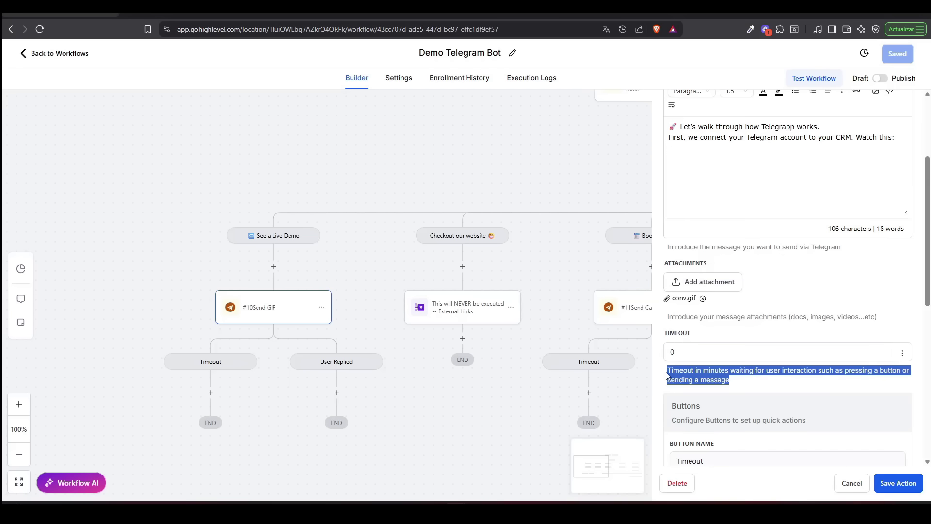
scroll(839, 257, down, 1)
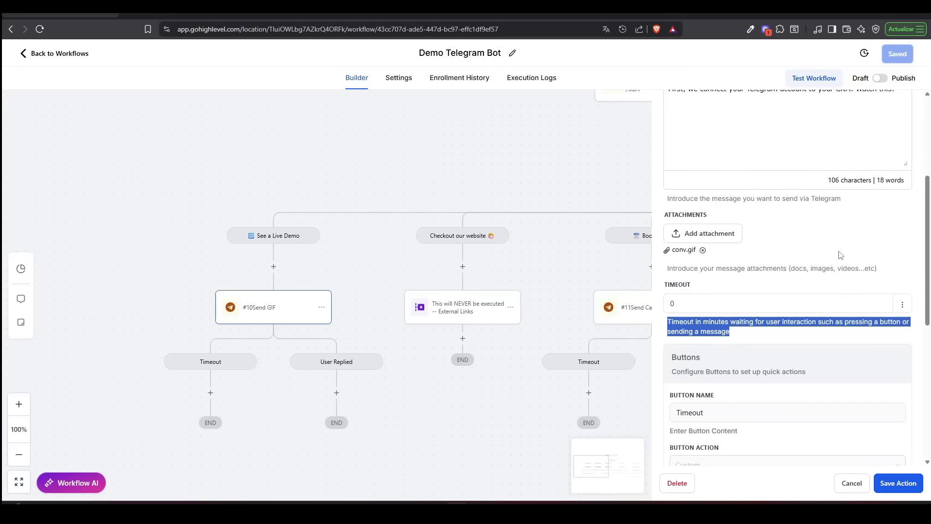
scroll(840, 254, down, 7)
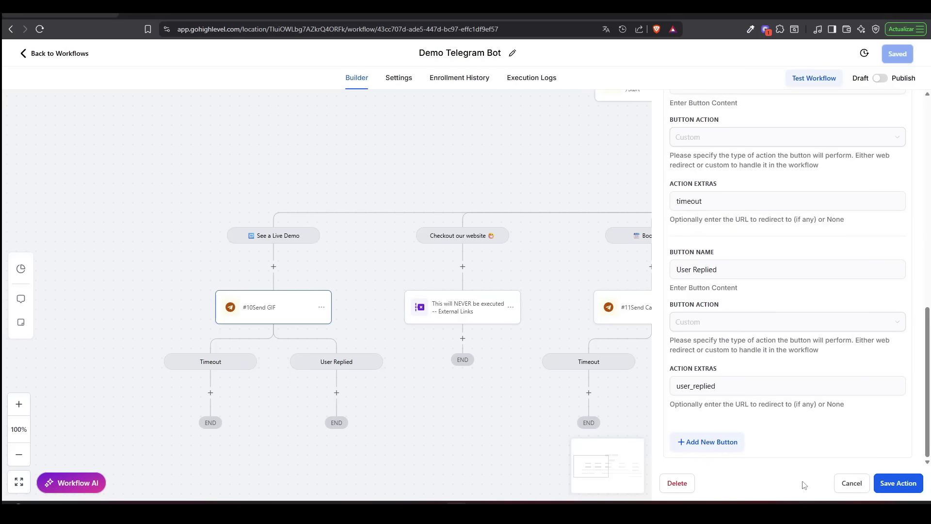
click(852, 488)
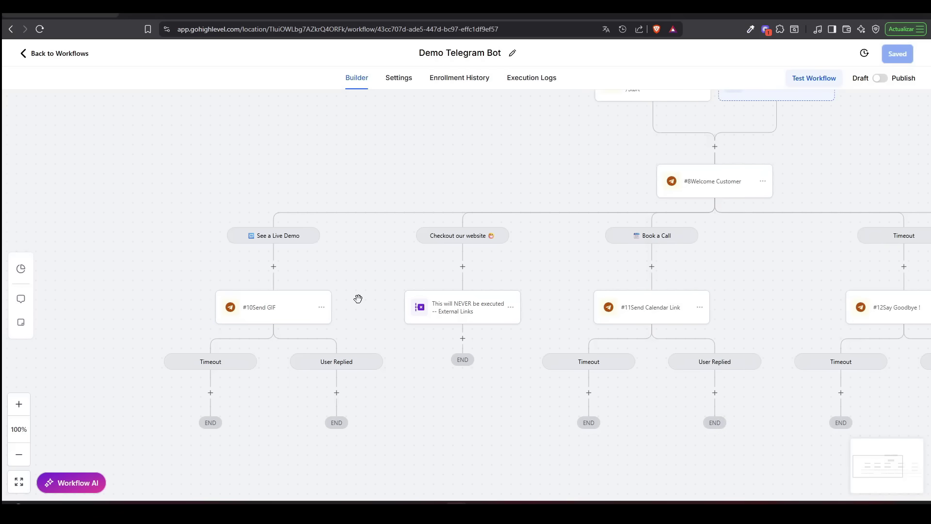
- Review the Send Calendar Link booking message and 3-minute timeout, closing it unchanged
scroll(530, 304, right, 4)
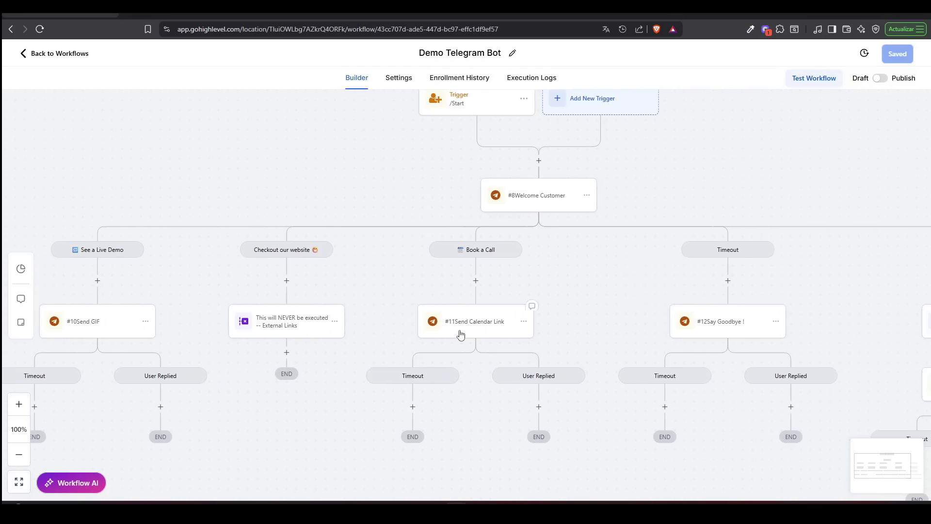
click(461, 335)
key(ctrl+a)
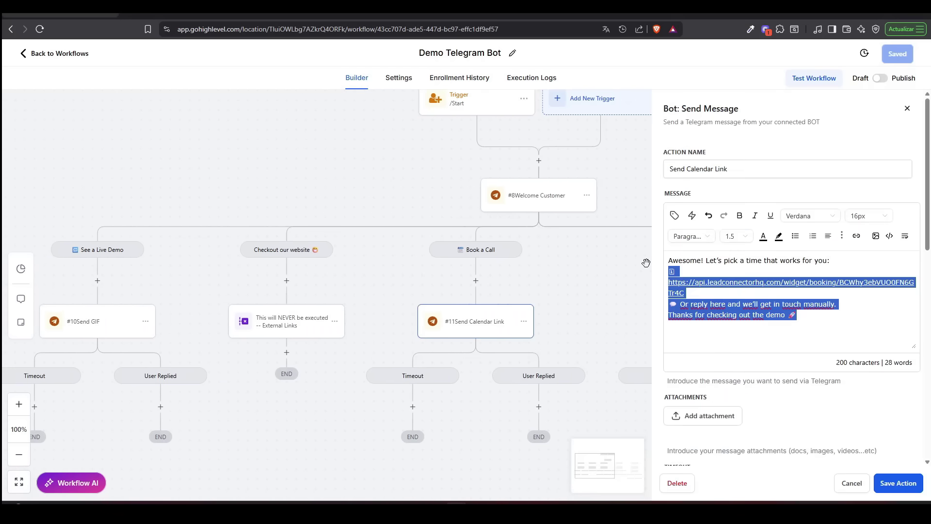
click(806, 327)
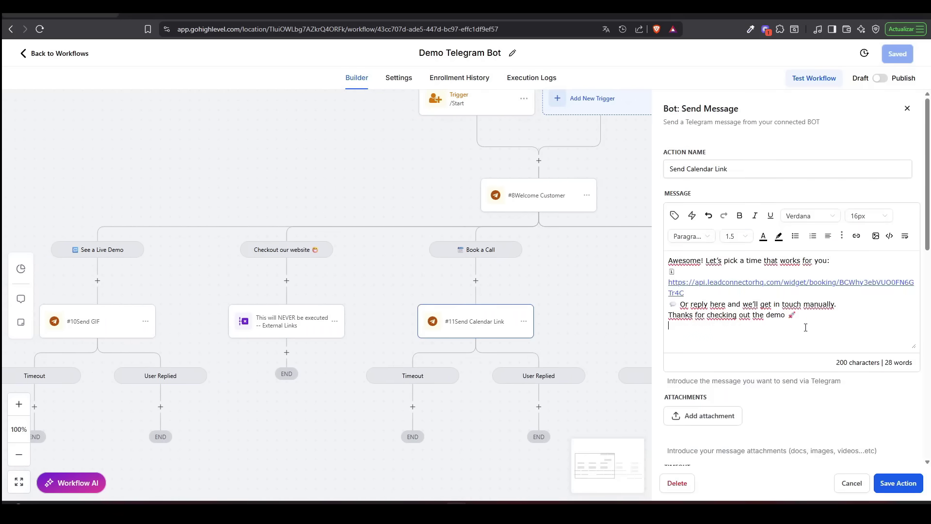
scroll(805, 327, down, 4)
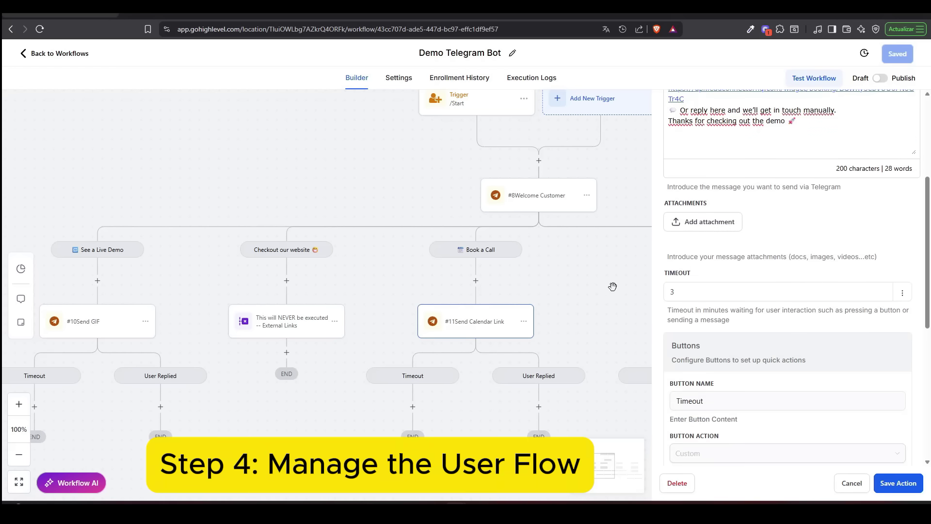
click(852, 483)
drag(823, 326, 598, 357)
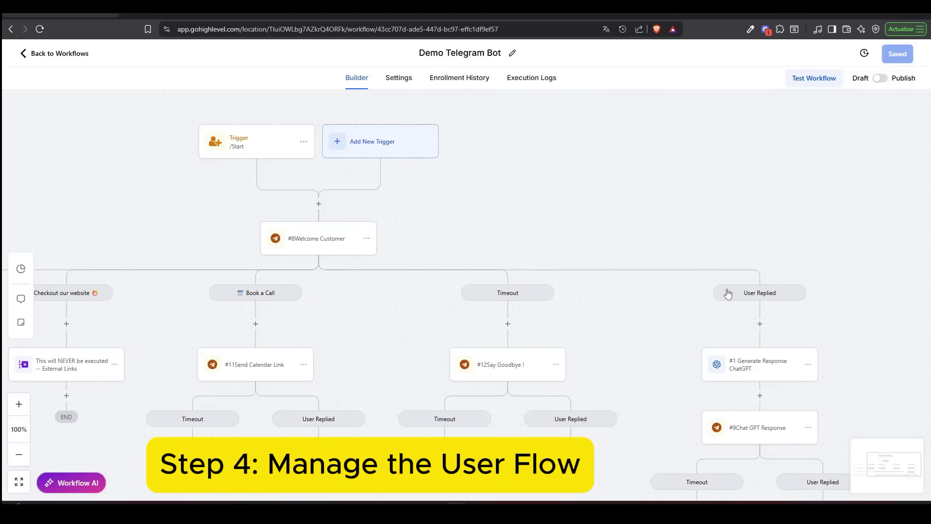
- Delete the old userResponse placeholder at the end of the Generate Response ChatGPT prompt
click(745, 359)
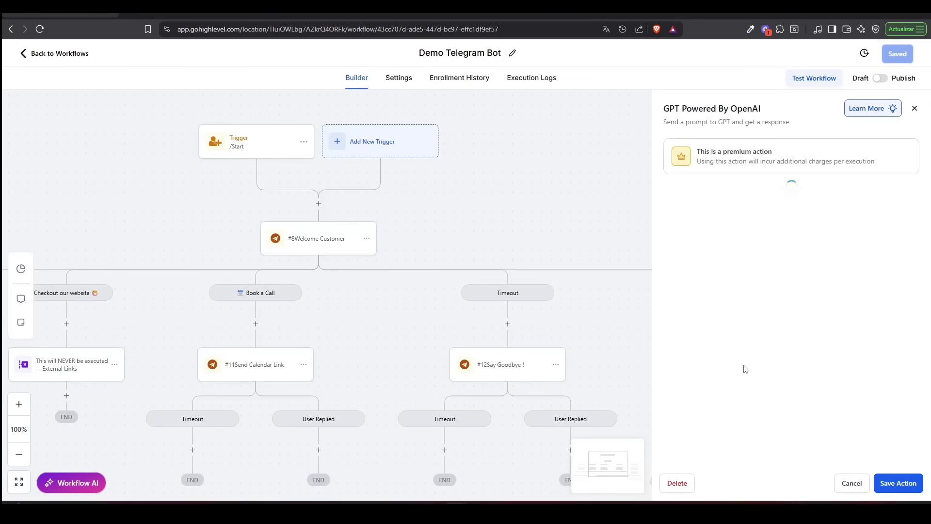
scroll(706, 257, down, 1)
scroll(790, 369, down, 1)
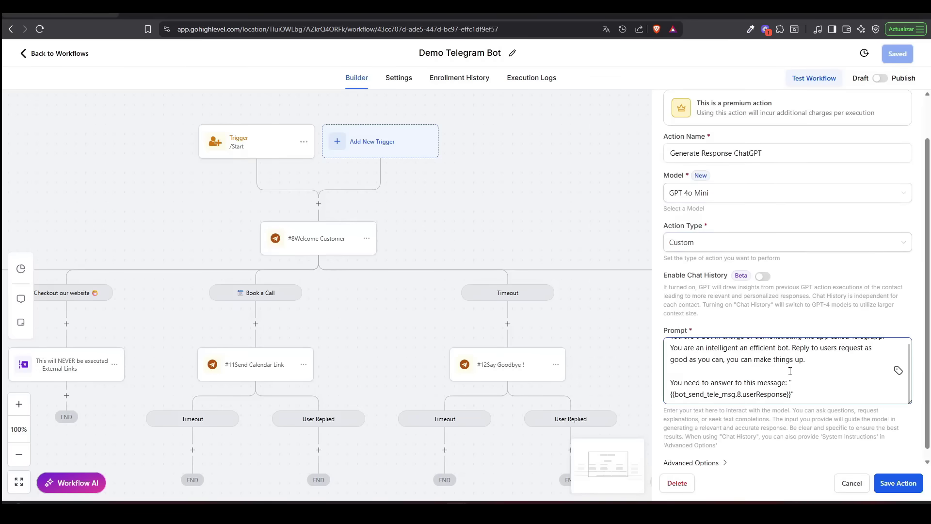
click(800, 394)
key(ctrl+shift+Left)
key(ctrl+shift+Left)
key(ctrl+shift+Left)
key(ctrl+shift+Left)
key(ctrl+shift+Left)
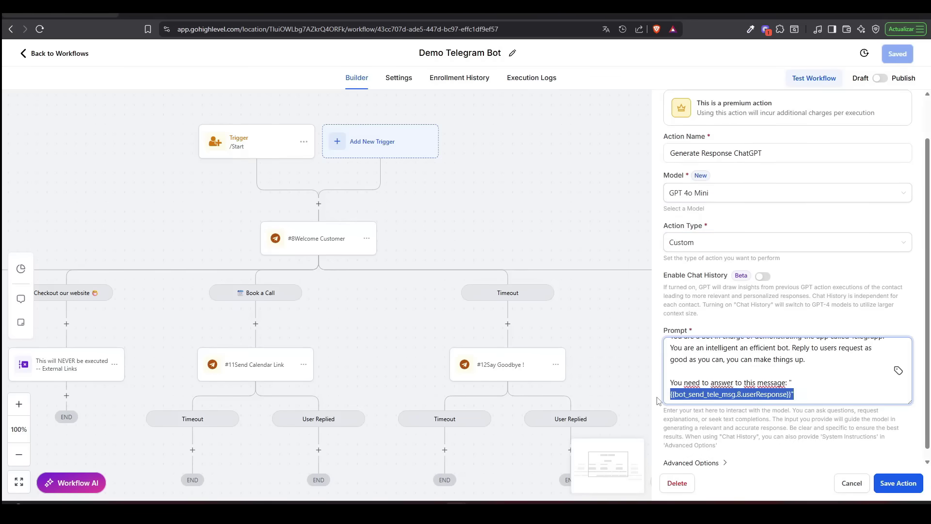
mouse_move(801, 393)
mouse_down()
mouse_move(786, 394)
mouse_move(790, 383)
mouse_up()
key(BackSpace)
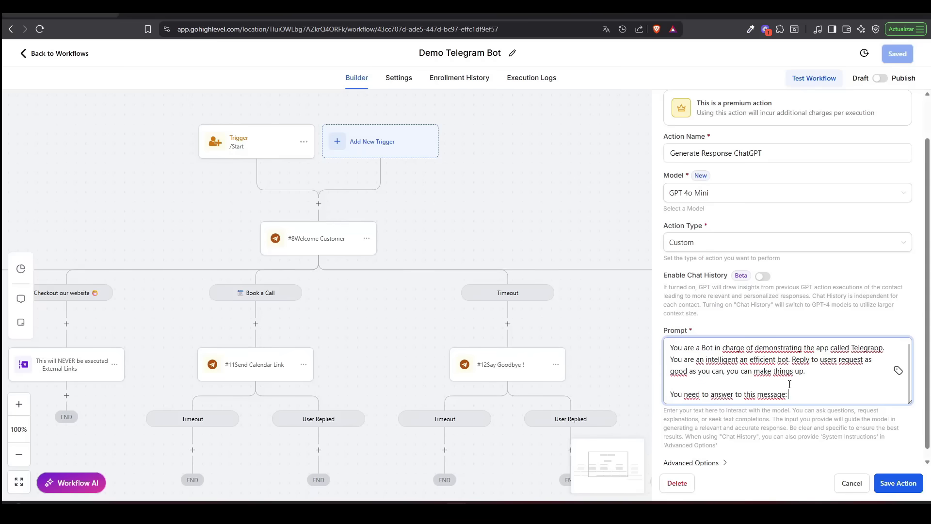
- Insert TelegrApp > #8 Welcome Customer > User Response into the prompt and save the workflow
click(898, 372)
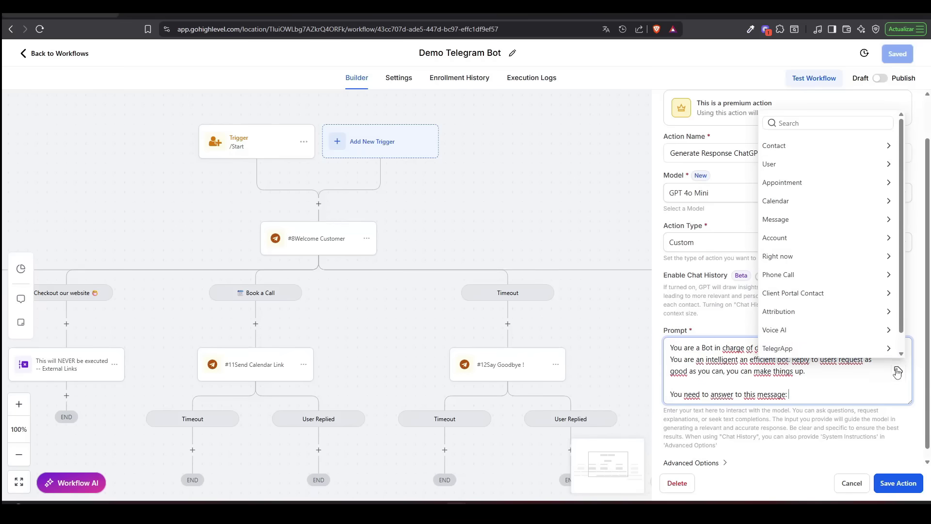
click(807, 353)
click(806, 352)
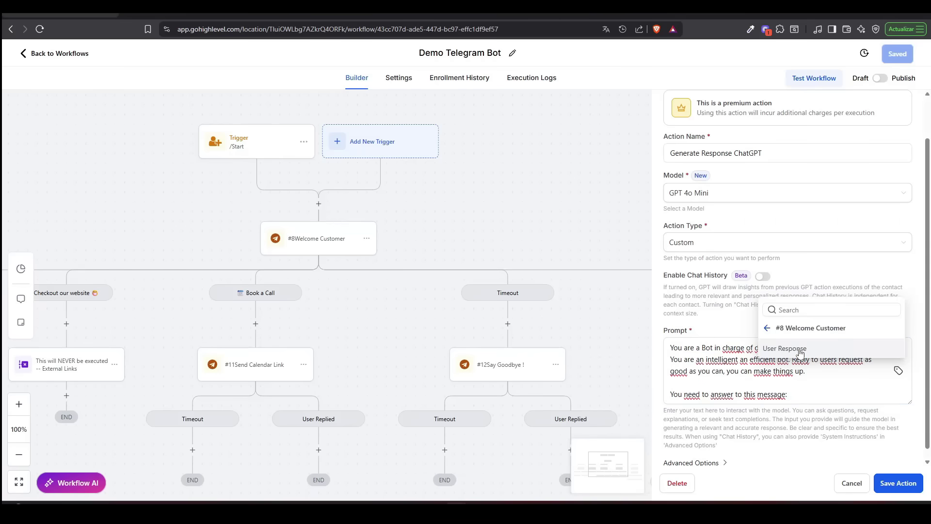
click(800, 353)
scroll(799, 354, down, 1)
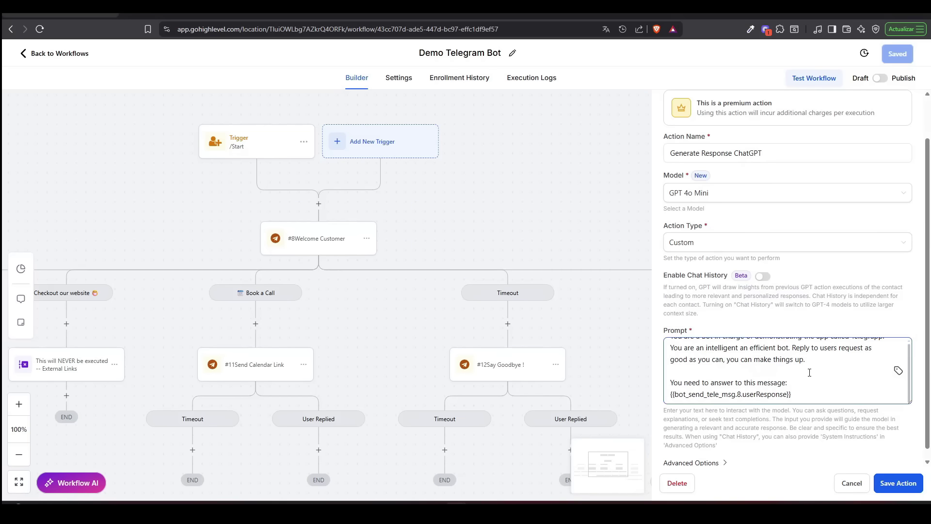
click(898, 483)
click(900, 54)
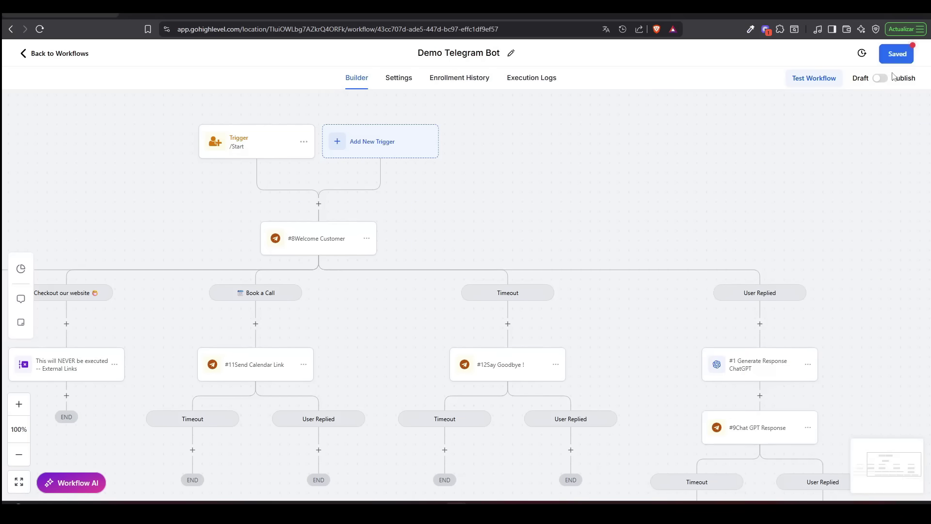
drag(658, 410, 617, 328)
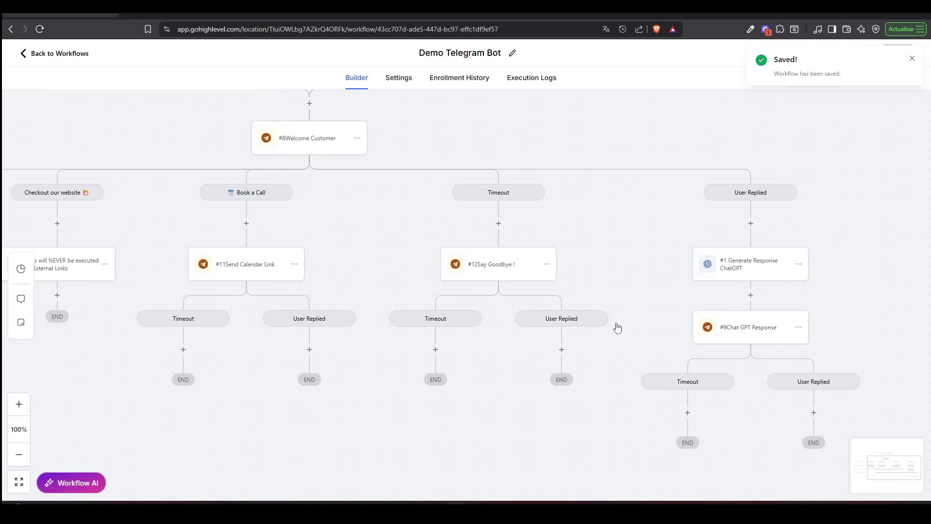
- Replace the Chat GPT Response message with the #1 Generate Response ChatGPT Response value
click(732, 328)
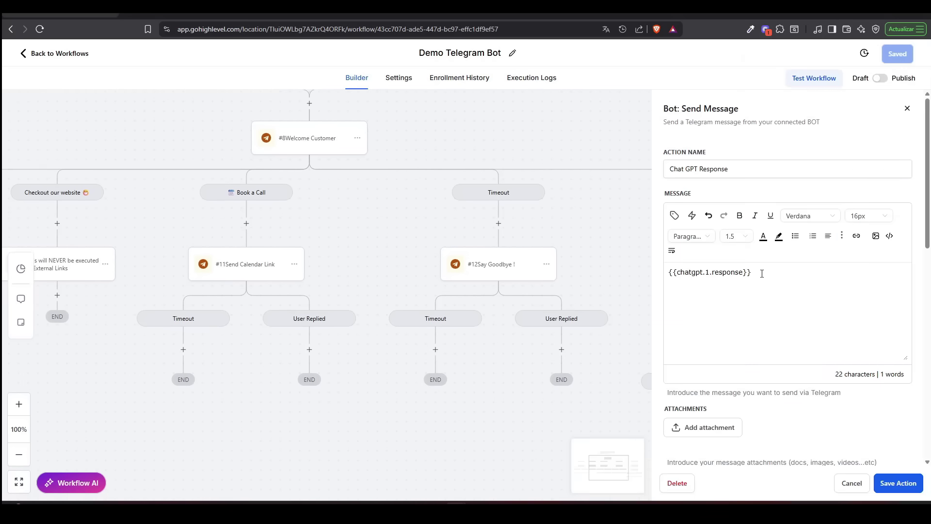
drag(769, 273, 619, 270)
key(BackSpace)
click(674, 215)
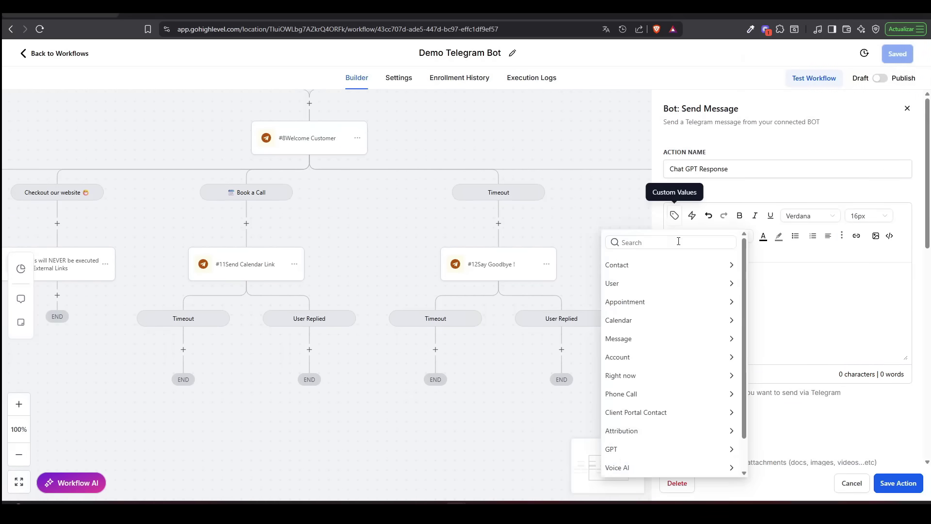
click(681, 449)
click(663, 280)
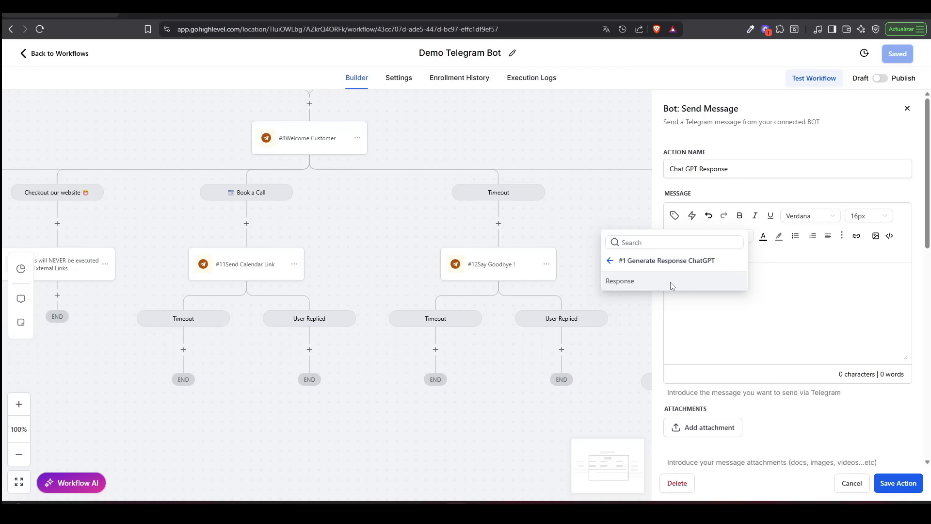
click(671, 282)
click(897, 483)
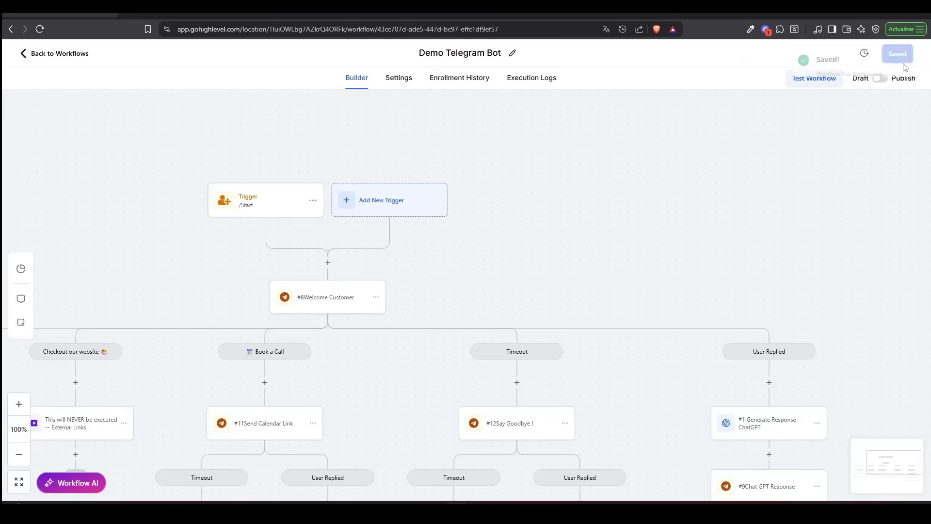
- Publish and save the workflow, then snap the browser and Telegram side by side
click(880, 79)
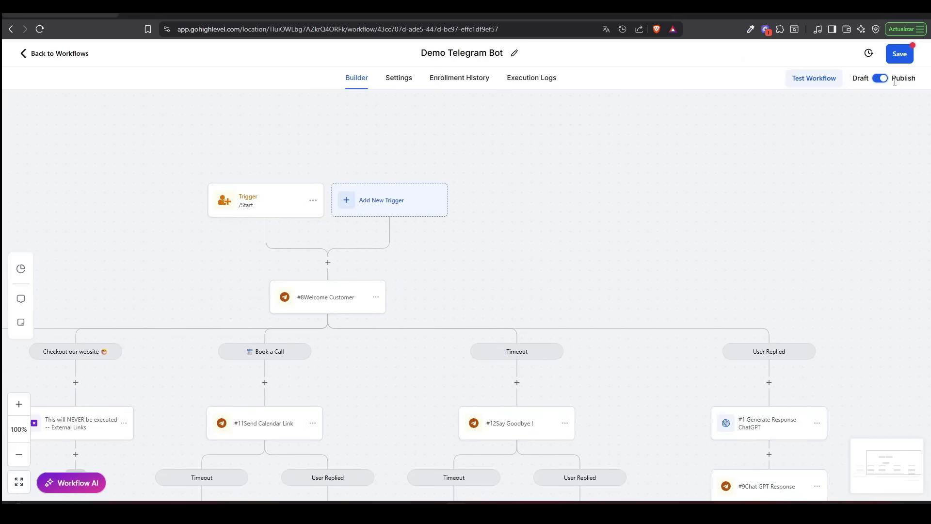
click(898, 55)
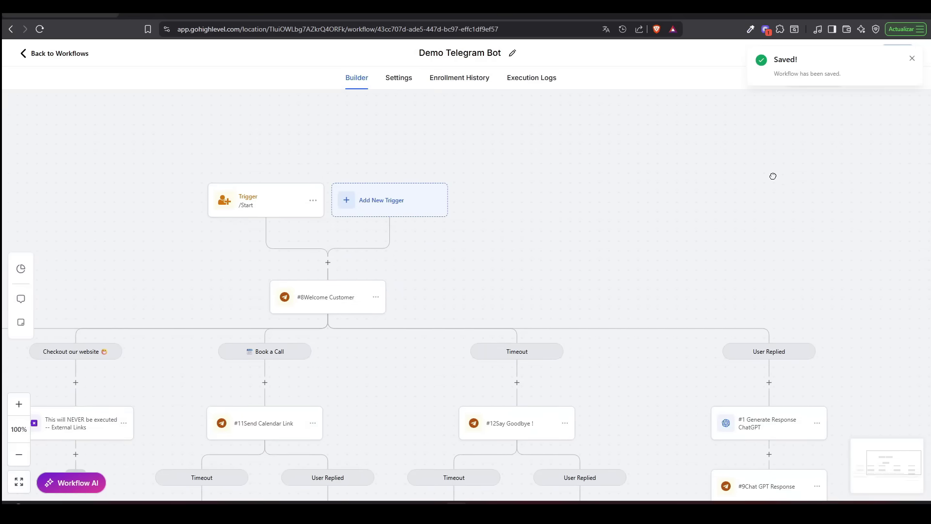
key(super+Left)
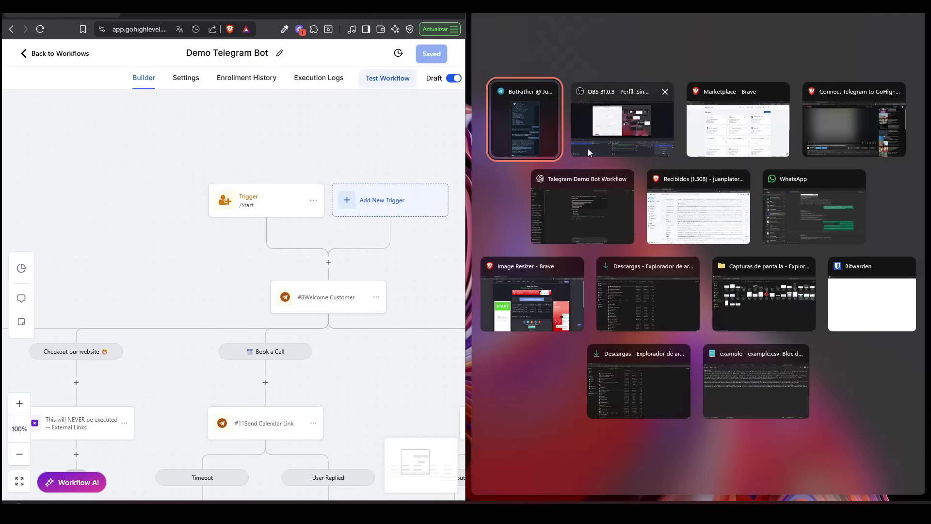
click(542, 140)
- Widen the browser, open the TelegrappDemo bot chat and press START
drag(466, 238, 625, 238)
click(681, 360)
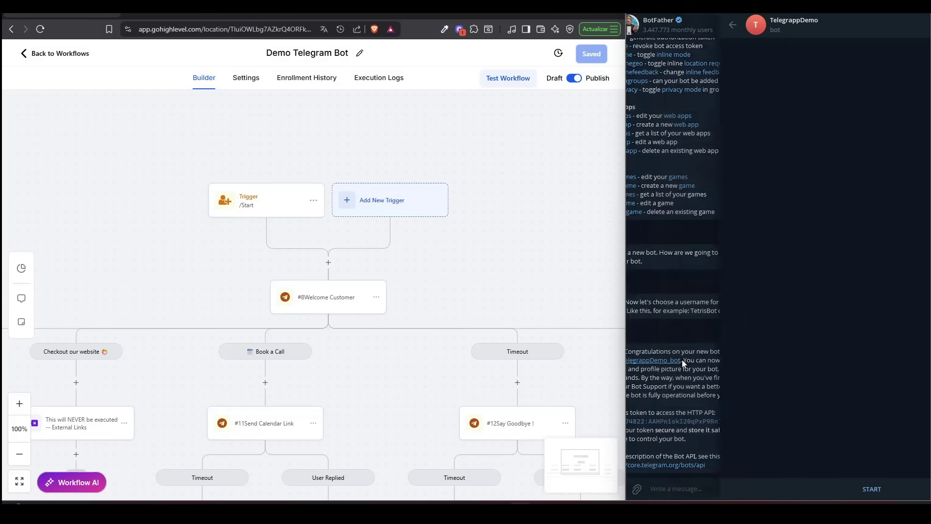
scroll(413, 407, down, 3)
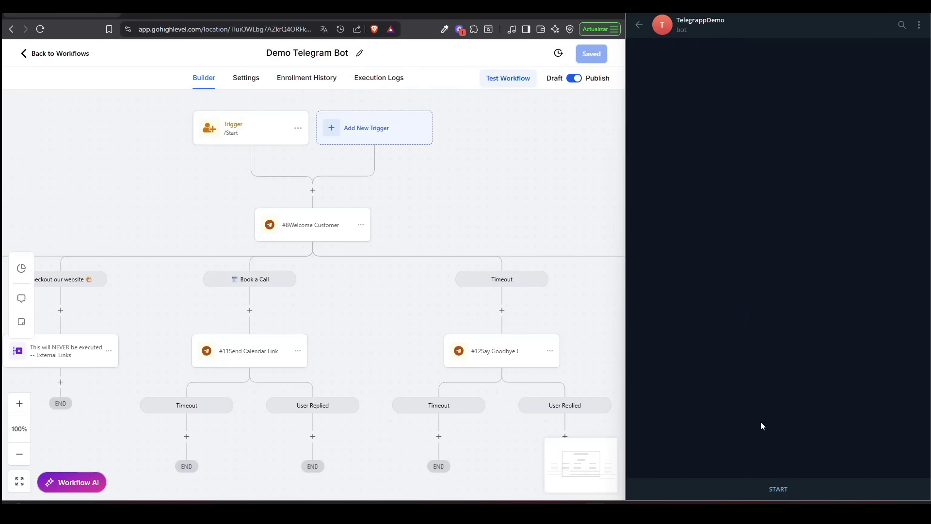
click(774, 488)
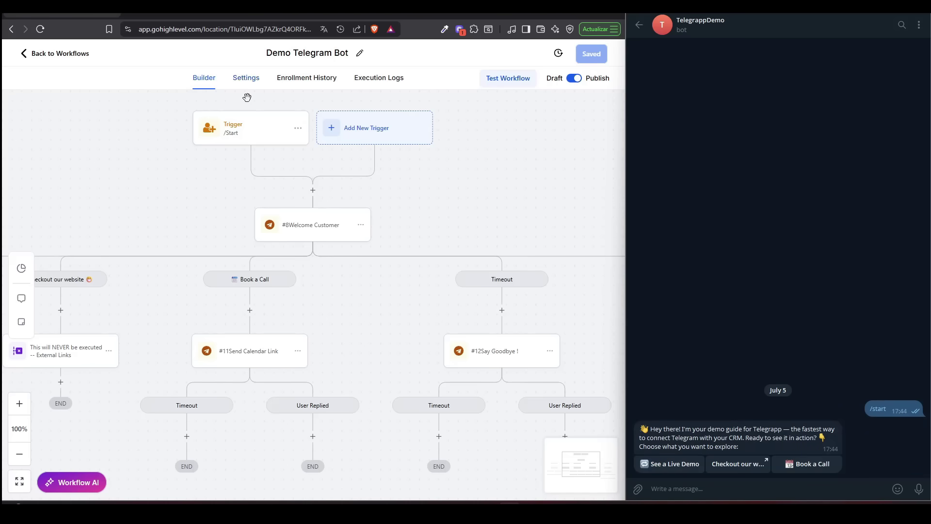
- Look over the Welcome Customer step in the workflow builder, then close it unchanged
click(245, 78)
click(232, 78)
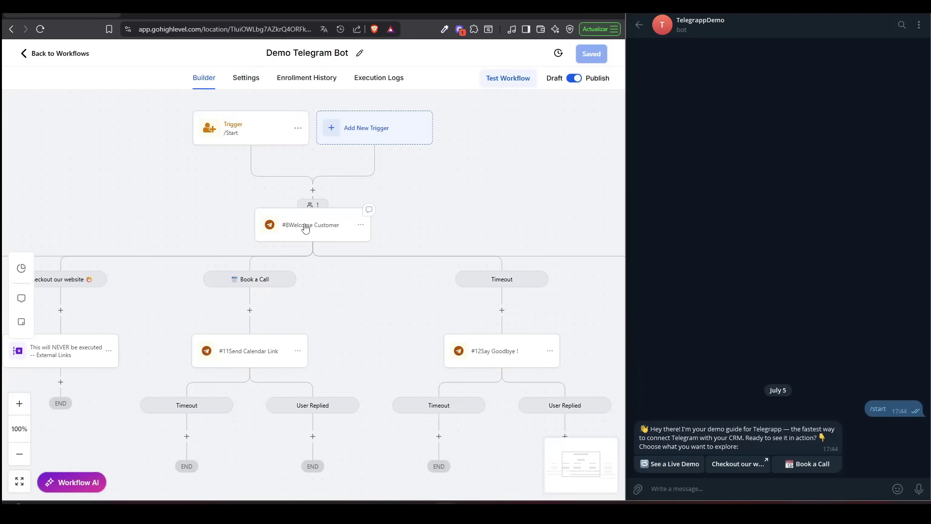
click(297, 230)
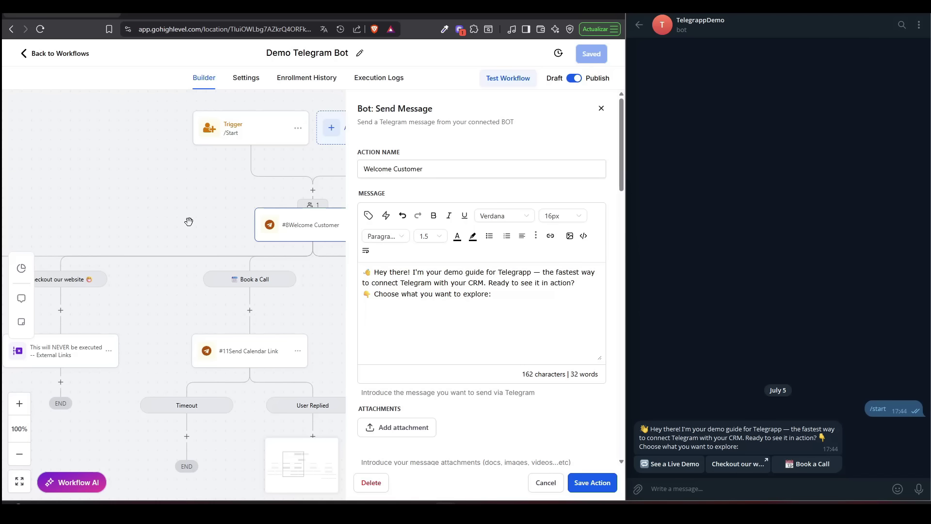
click(601, 109)
scroll(386, 279, down, 3)
scroll(388, 277, left, 5)
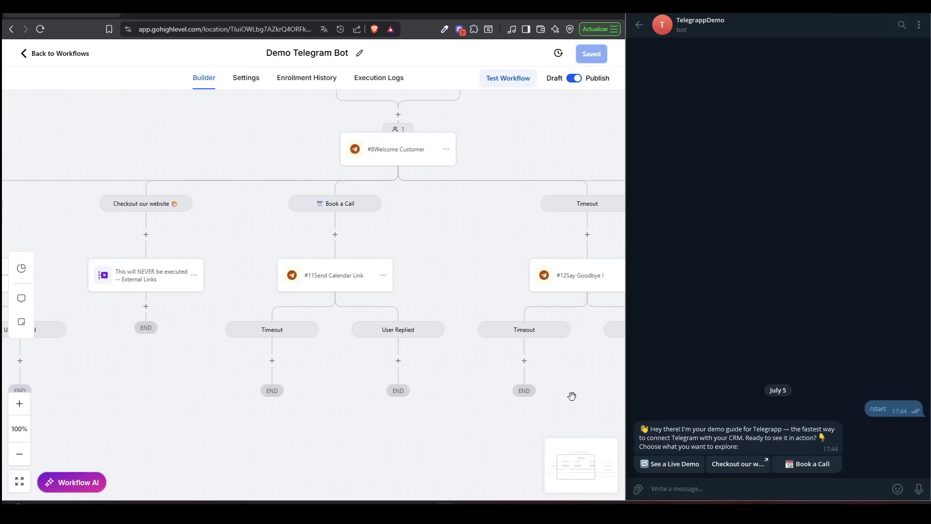
scroll(558, 320, up, 1)
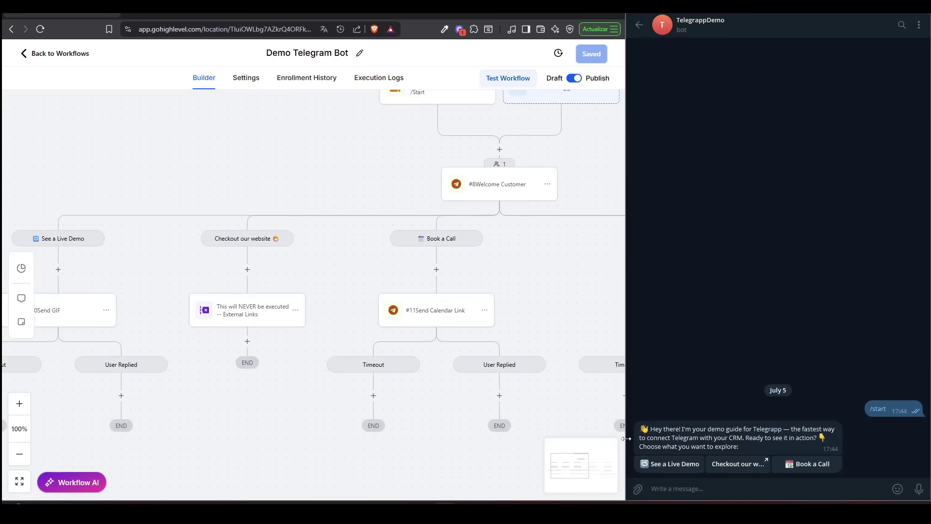
- Tap See a Live Demo to get the demo GIF, then send /start again
click(675, 465)
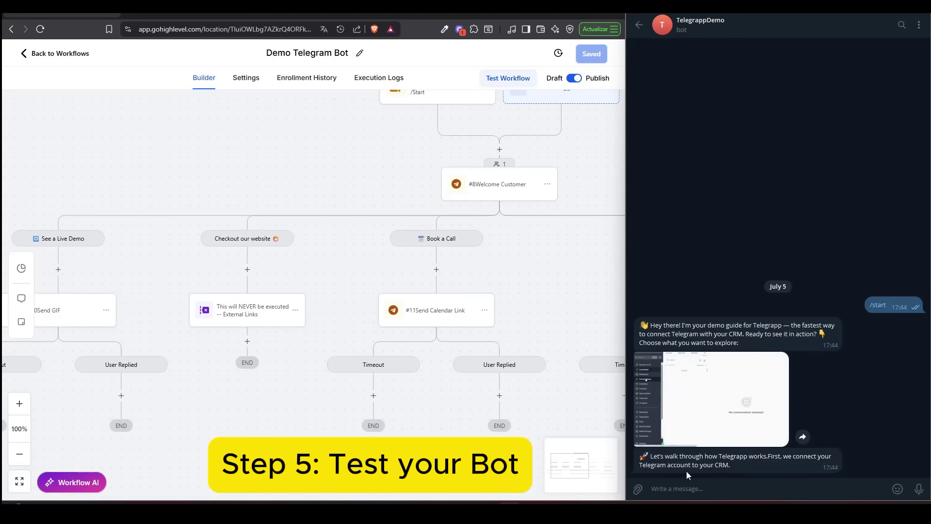
click(792, 488)
text(/start)
key(Return)
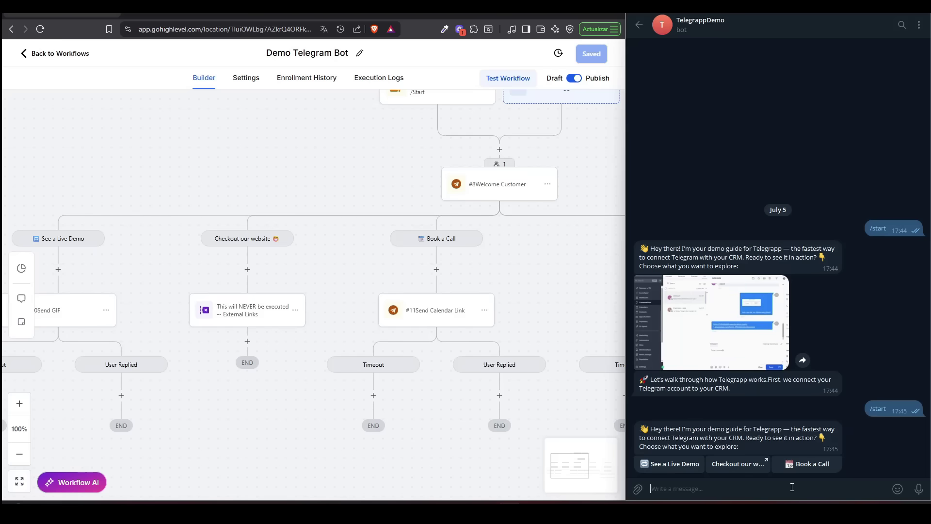
- Tap Book a Call to receive the booking link and send 'Nice'
click(807, 464)
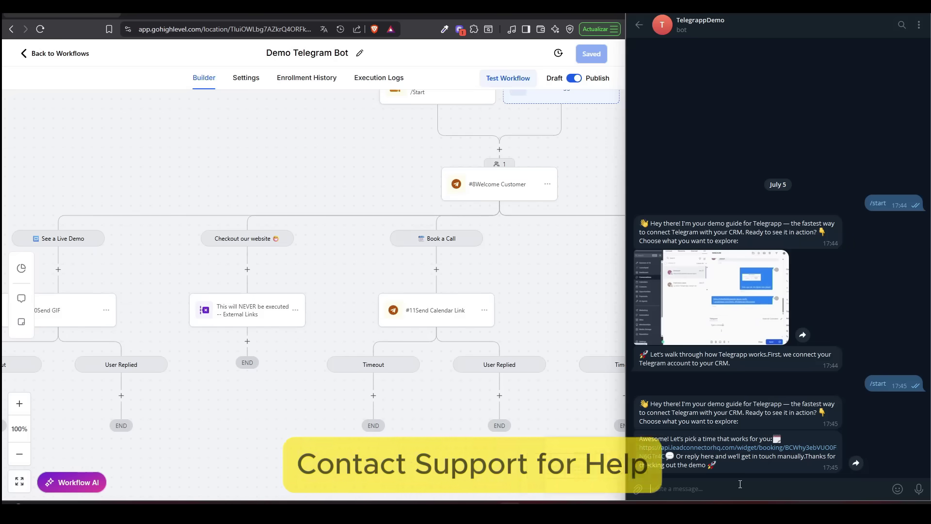
text(Nice)
key(Return)
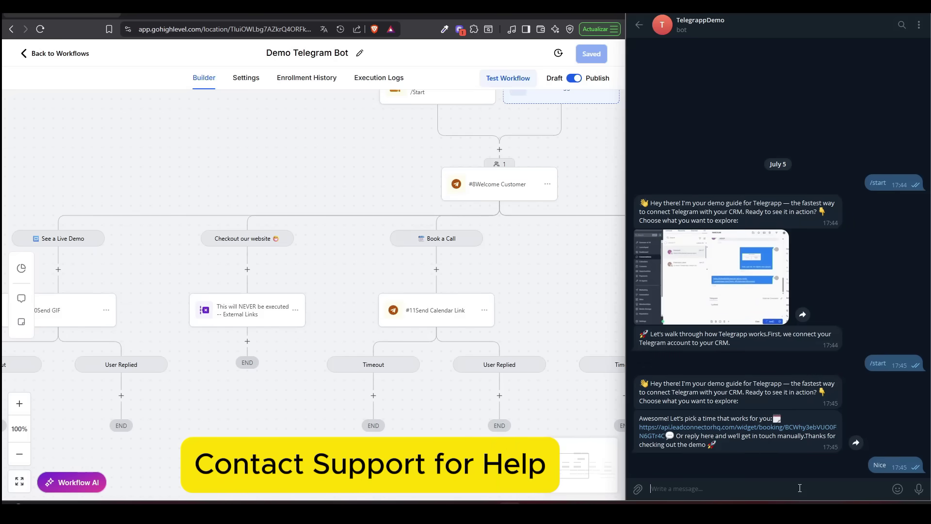
- Send /start to the bot again for a fresh welcome message
text(/start)
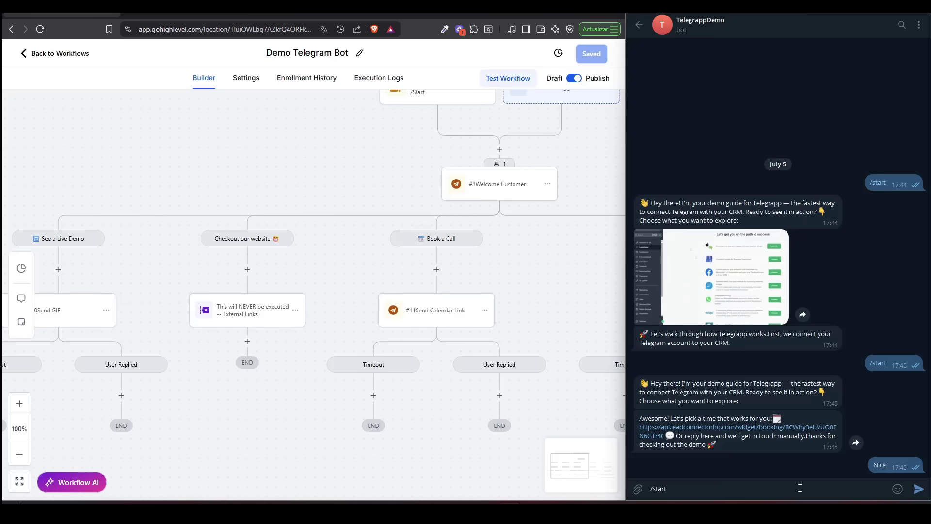
drag(485, 327, 283, 252)
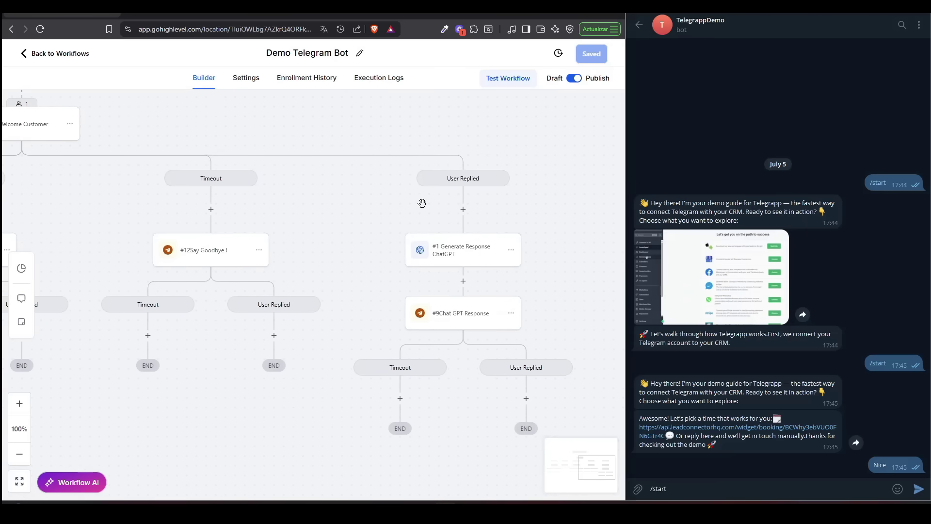
click(733, 492)
key(Return)
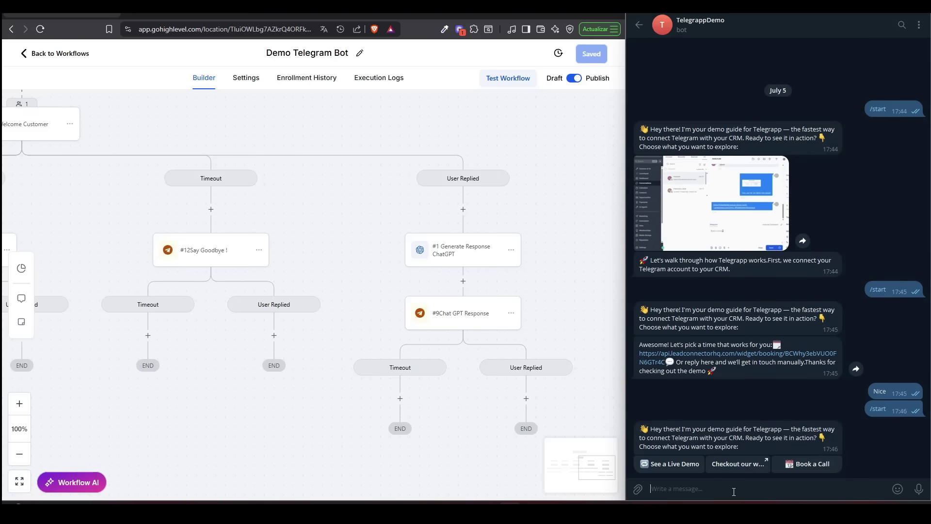
- Send 'Not interested, thanks', wait for the ChatGPT reply, then send 'Bye'
text(Not interested, thanks)
key(Return)
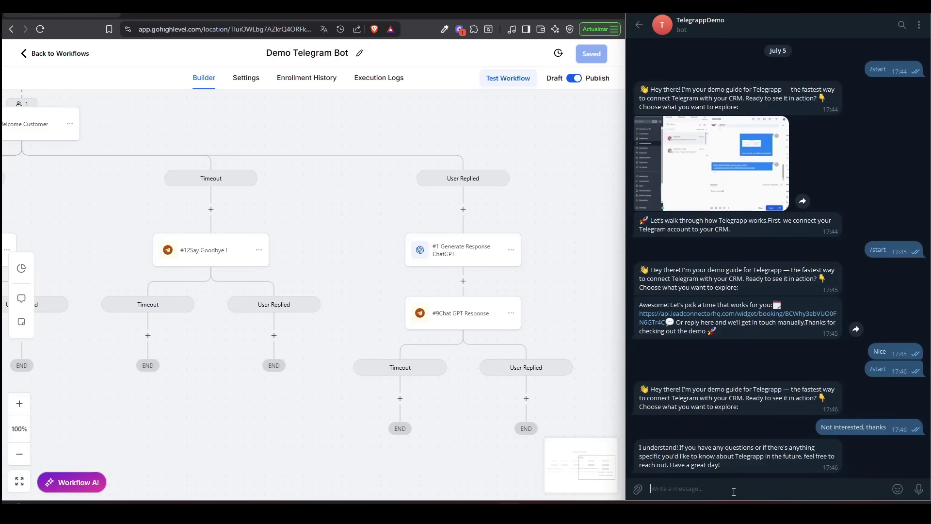
text(Bye)
key(Return)
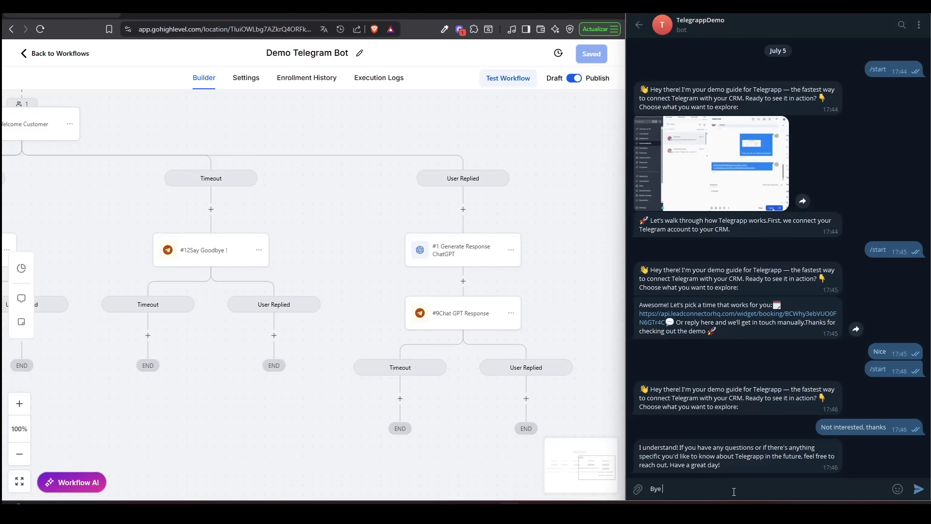